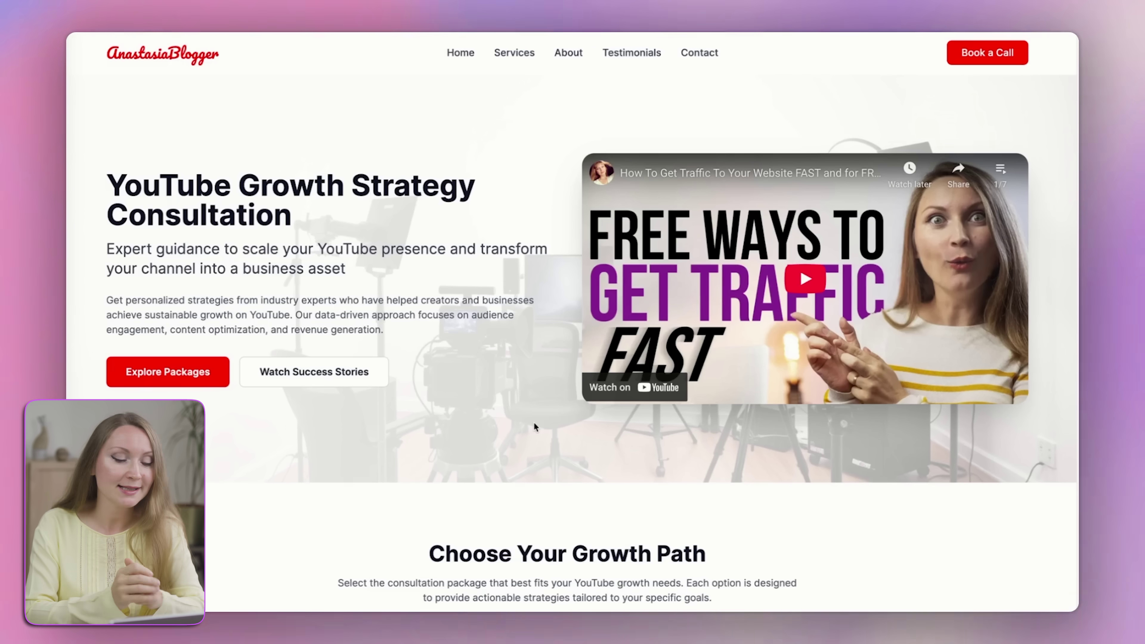
Step: Scroll through the AnastasiaBlogger site and expand the 'Is there a guarantee for subscriber growth?' FAQ
scroll(533, 422, down, 10)
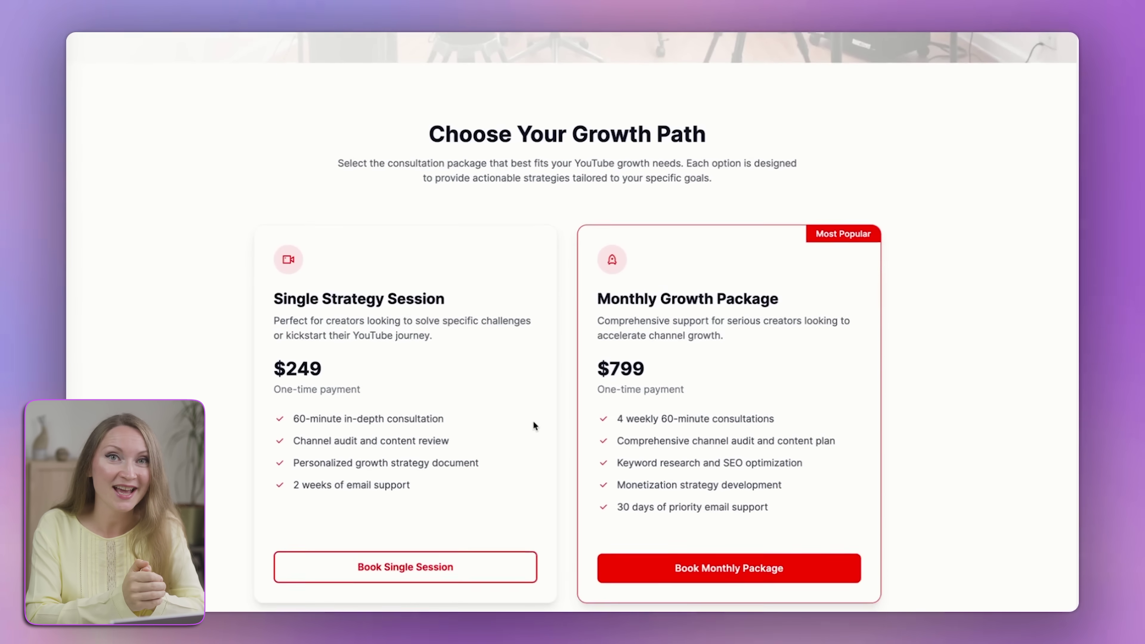
scroll(533, 421, down, 10)
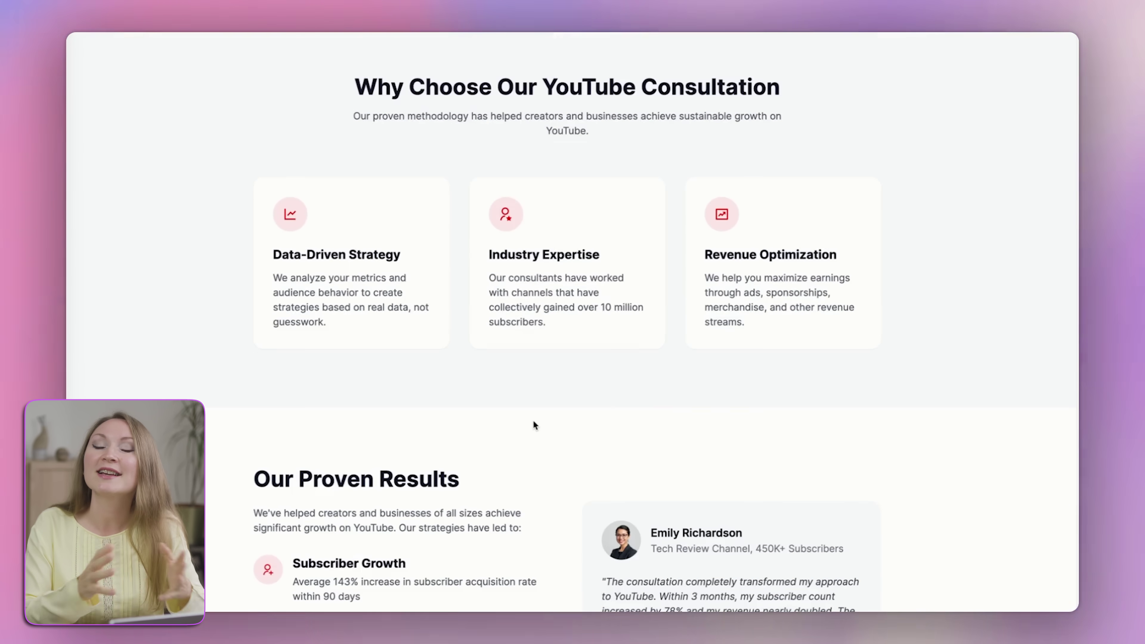
scroll(533, 421, down, 6)
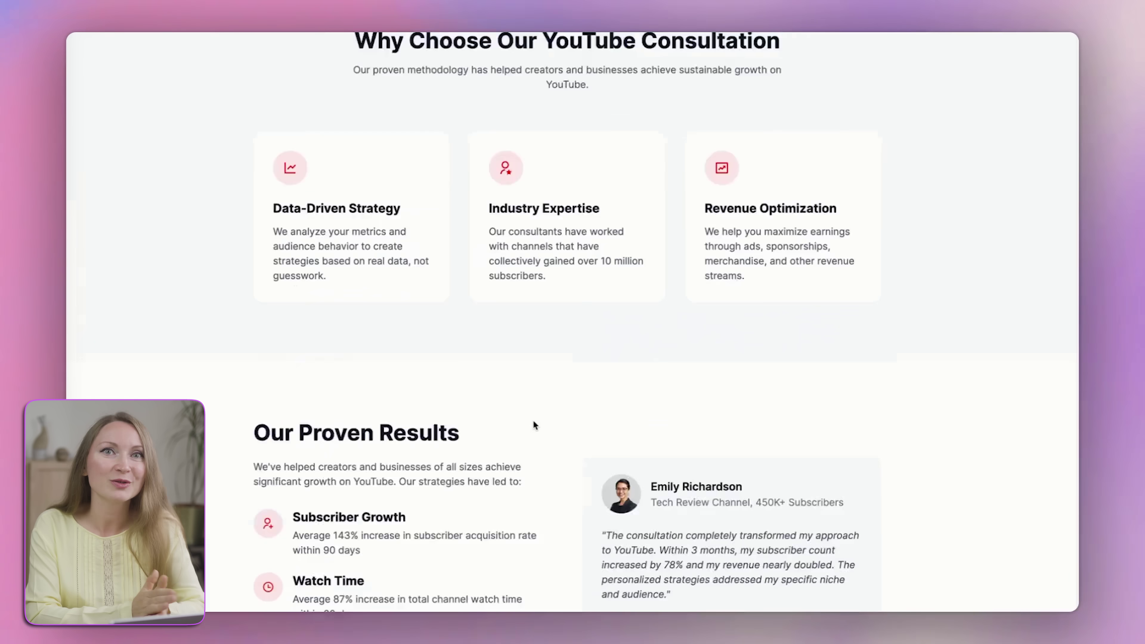
scroll(534, 423, down, 5)
scroll(534, 423, down, 10)
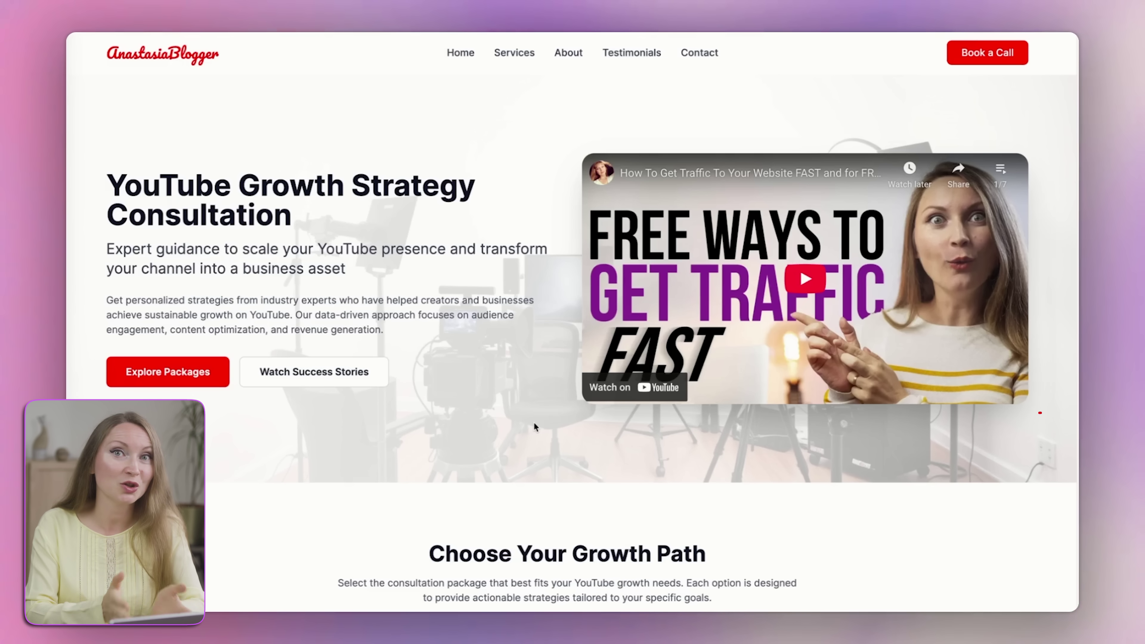
scroll(533, 421, down, 10)
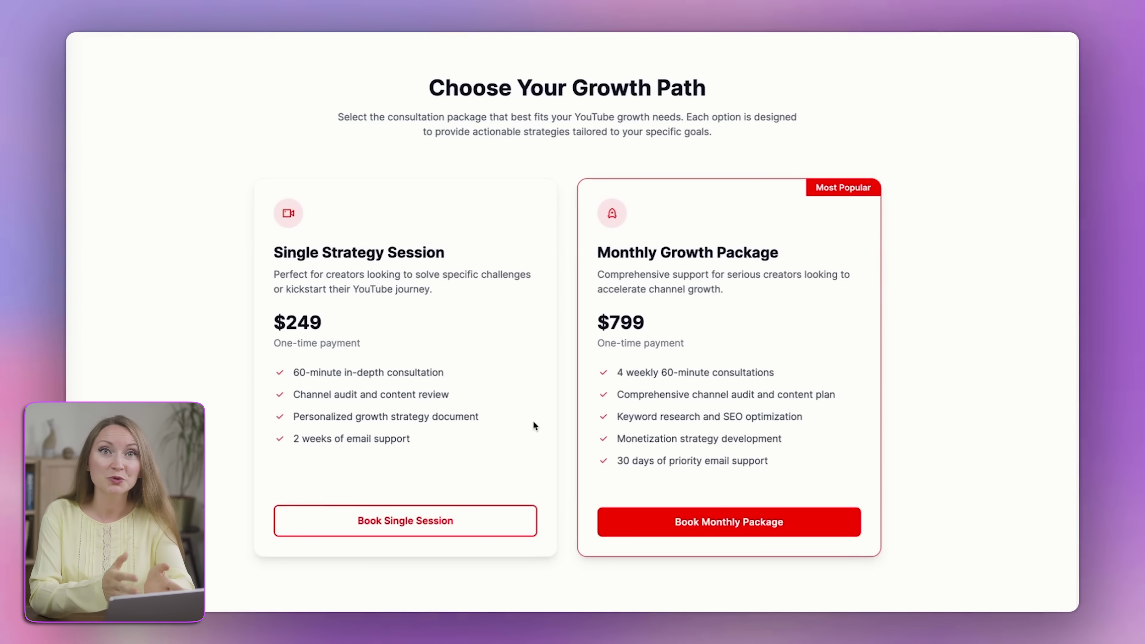
scroll(533, 425, down, 10)
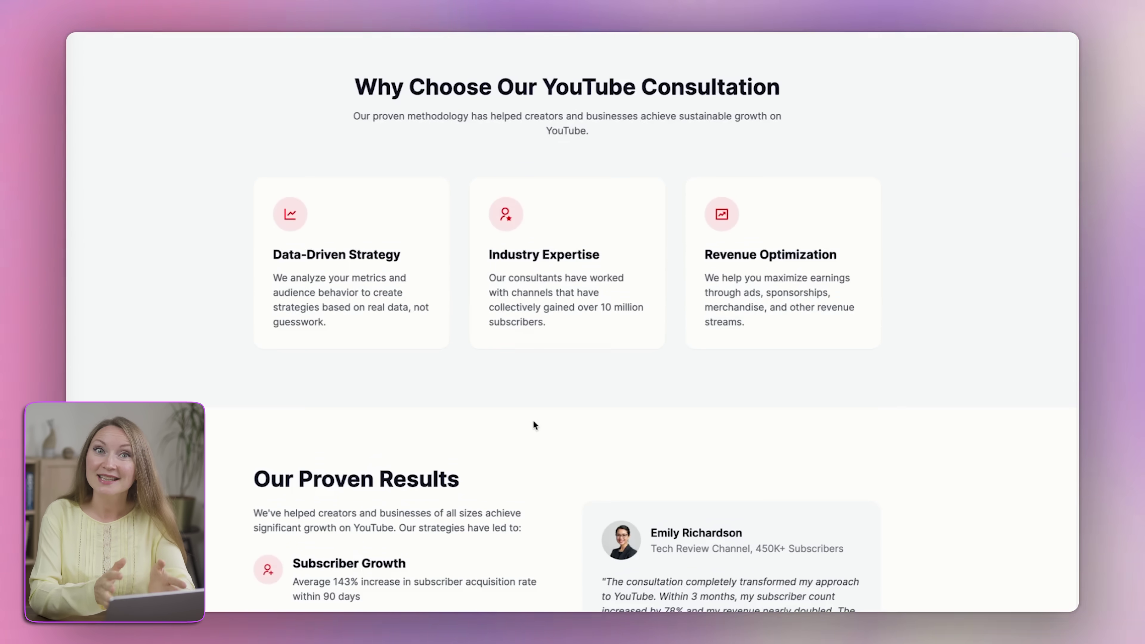
scroll(533, 425, down, 9)
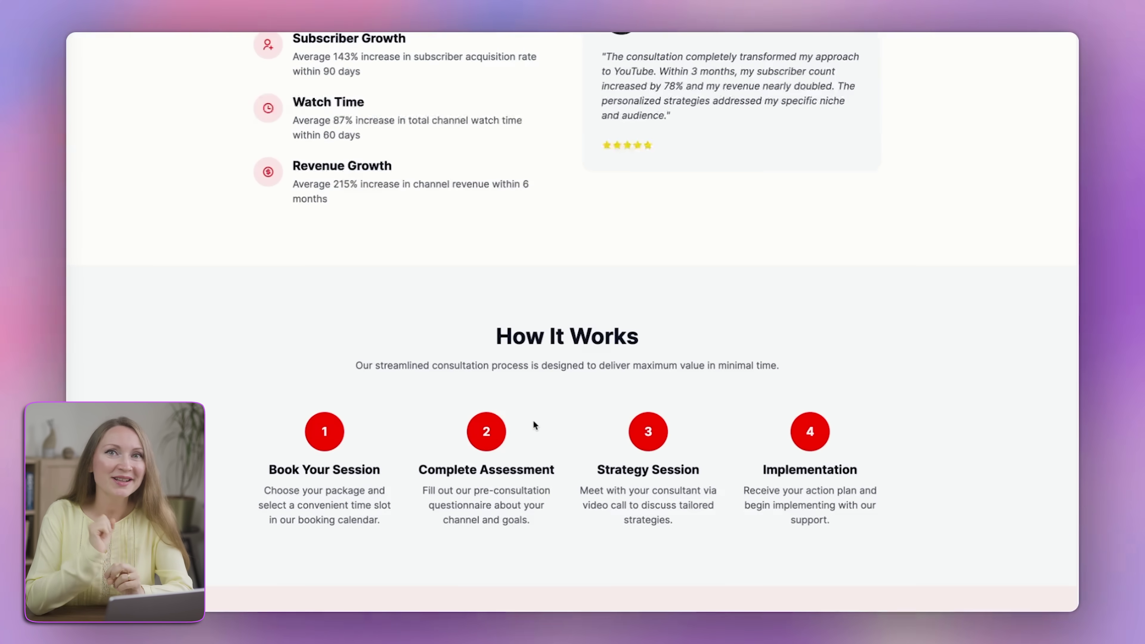
scroll(533, 426, down, 5)
scroll(534, 426, down, 8)
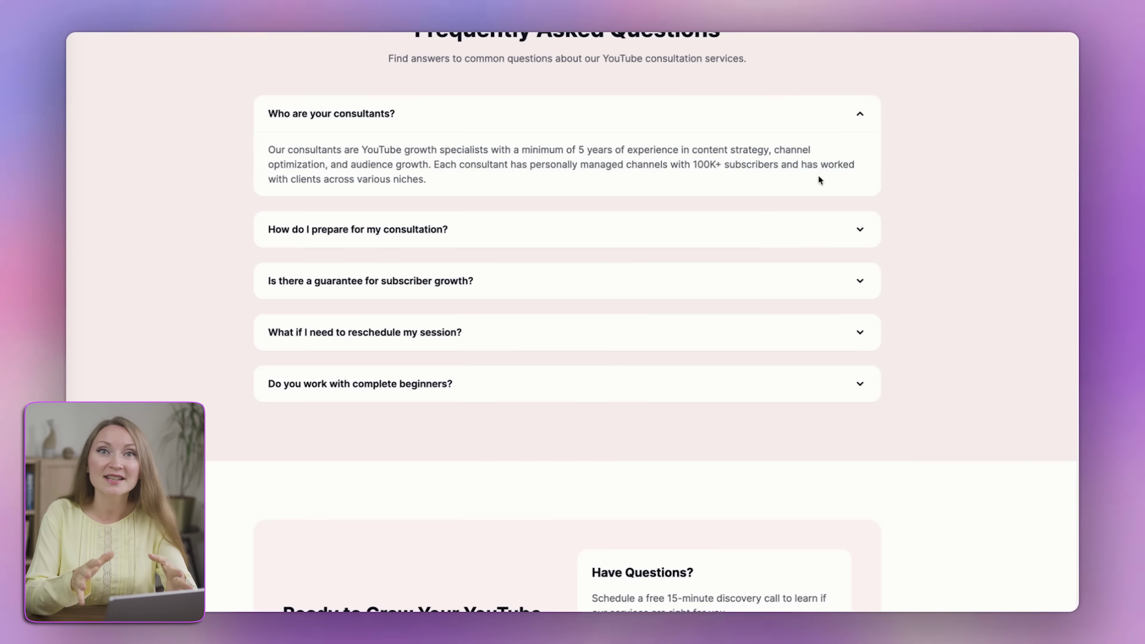
click(744, 284)
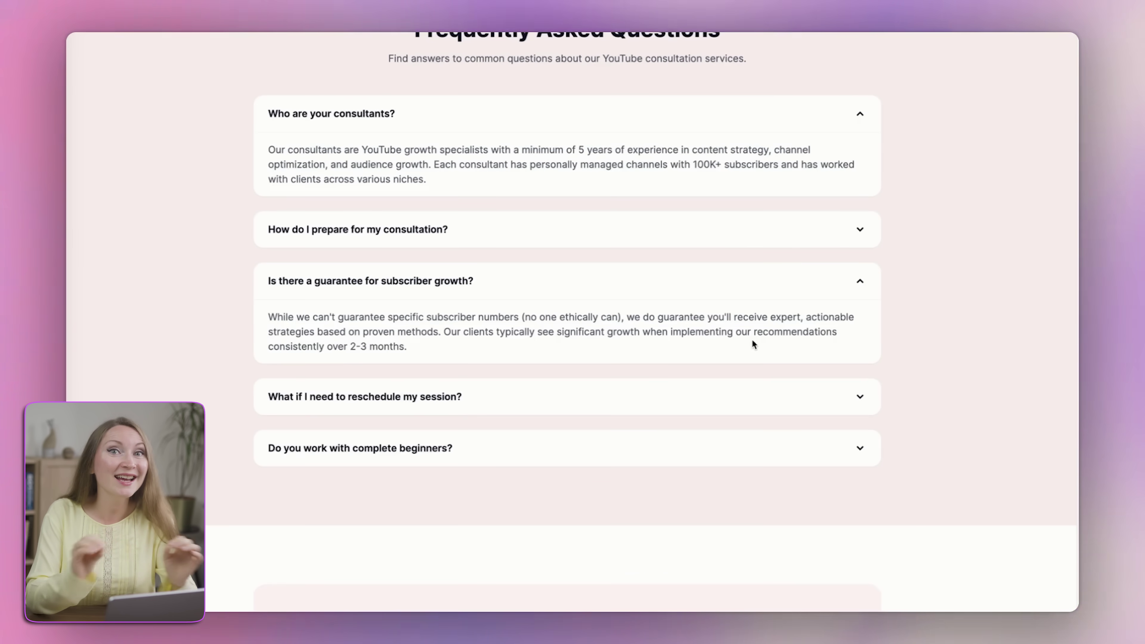
scroll(751, 338, down, 7)
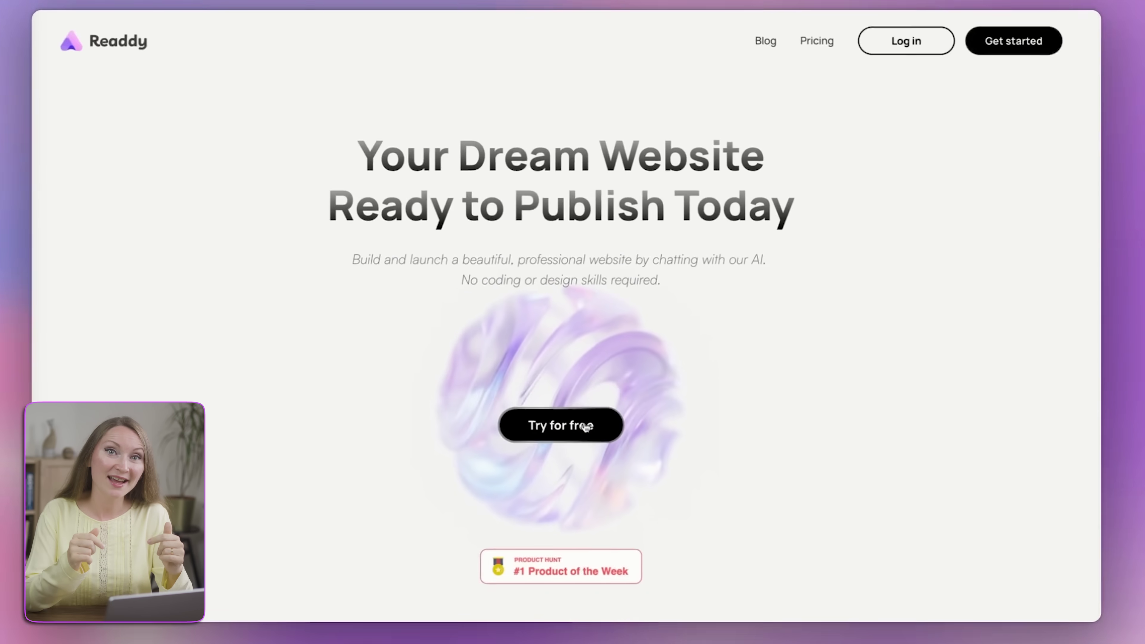
Step: Sign up free as a Business Owner and create the Youtube Consultations desktop project
click(543, 424)
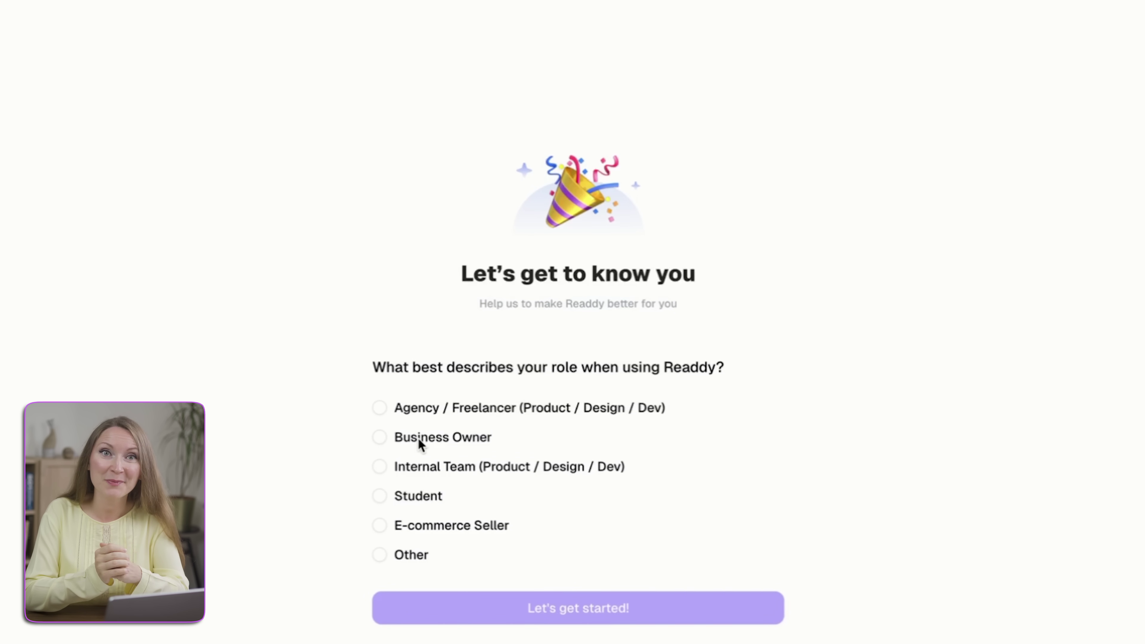
click(419, 443)
click(541, 617)
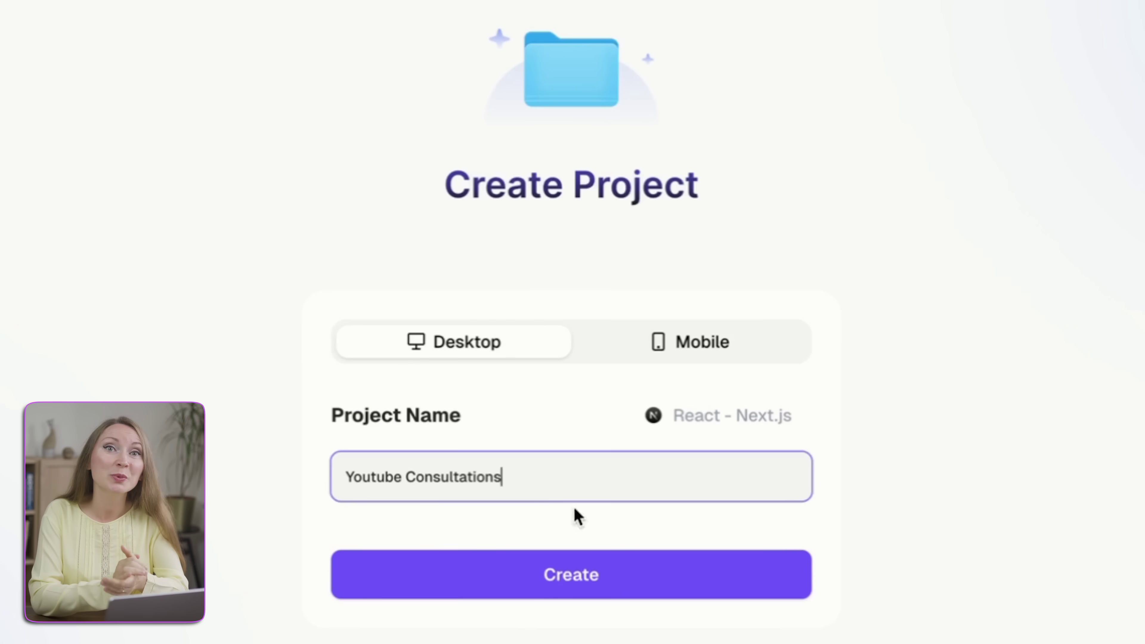
click(583, 571)
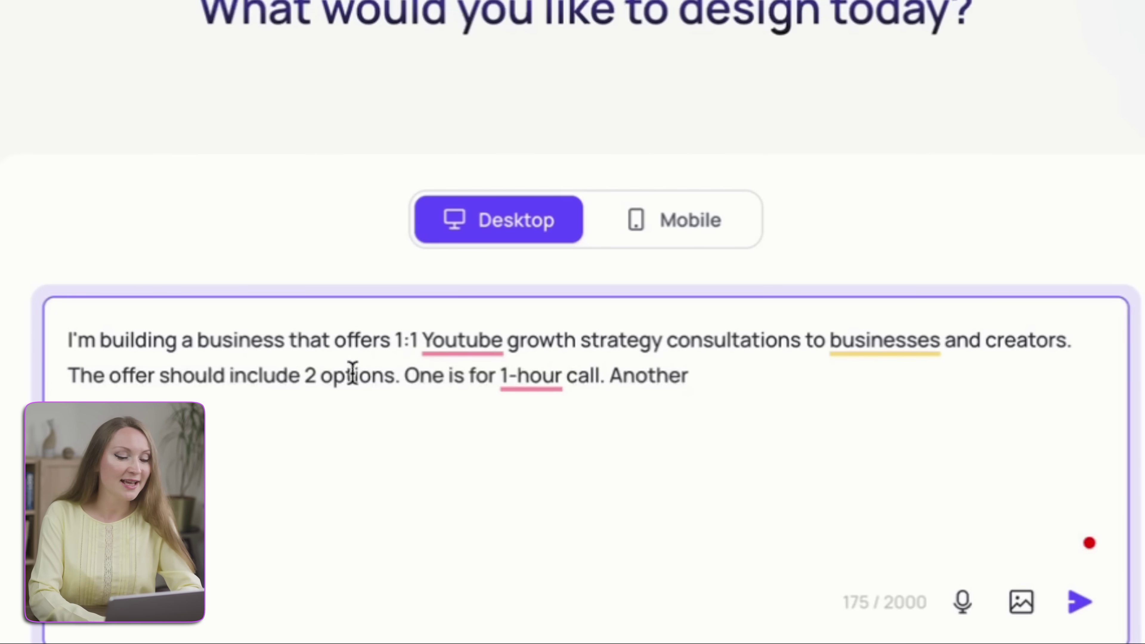
Step: Correct the business prompt to read 'a 1-hour' session and submit the two-option description
mouse_move(509, 376)
click(542, 461)
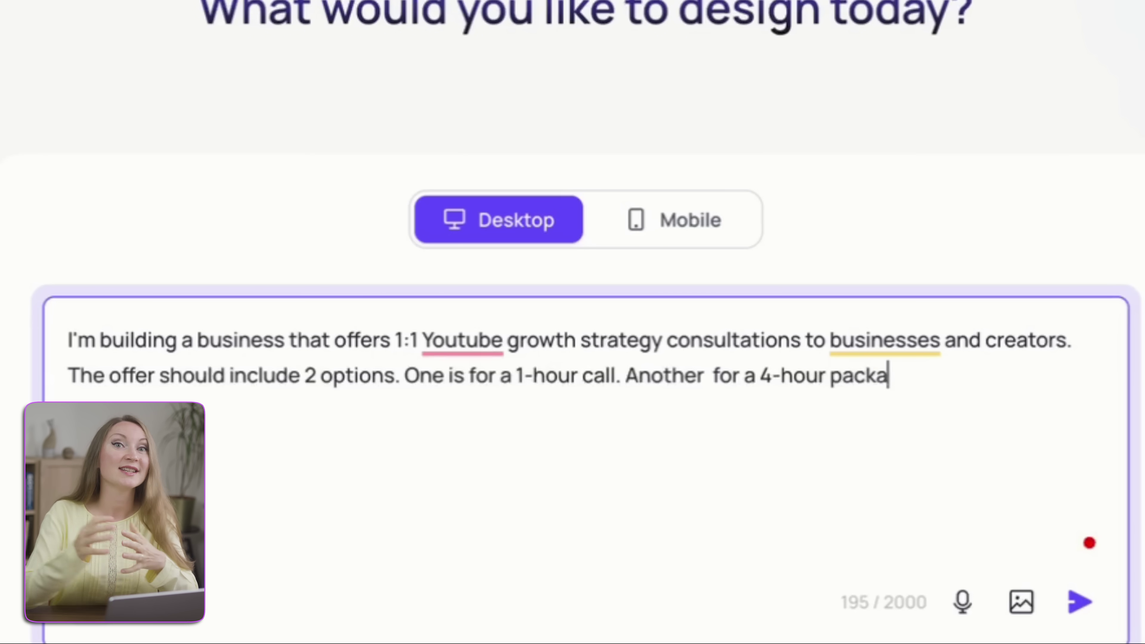
text(1 h)
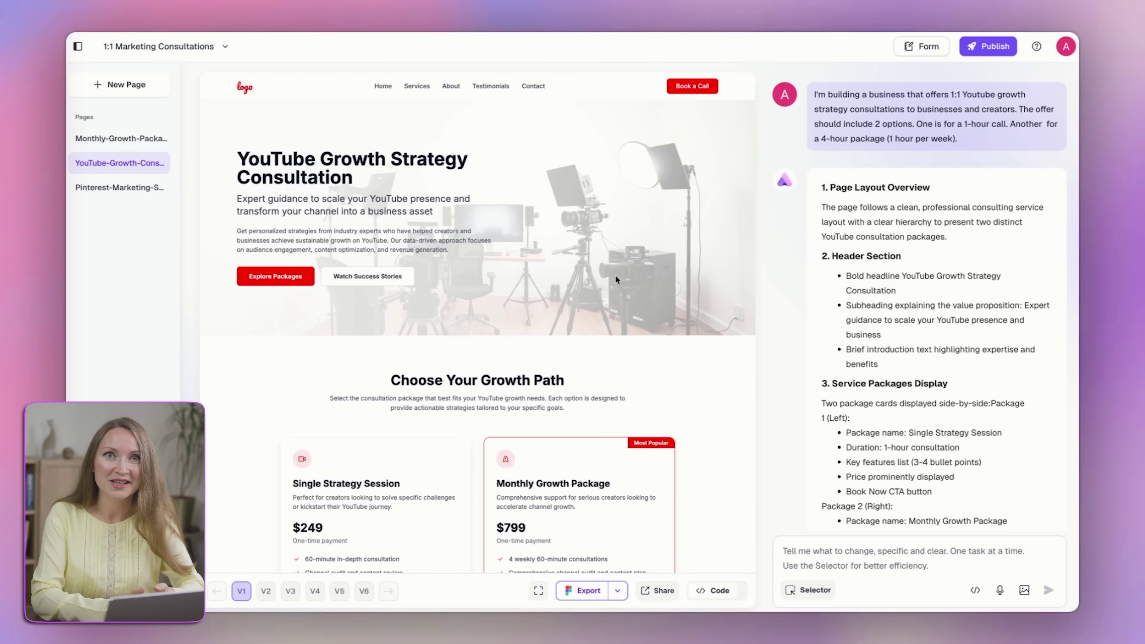
Step: Scroll to the page bottom and use Selector to pick the 'Ready to Grow Your YouTube Channel' section
scroll(616, 278, down, 1)
scroll(616, 278, down, 8)
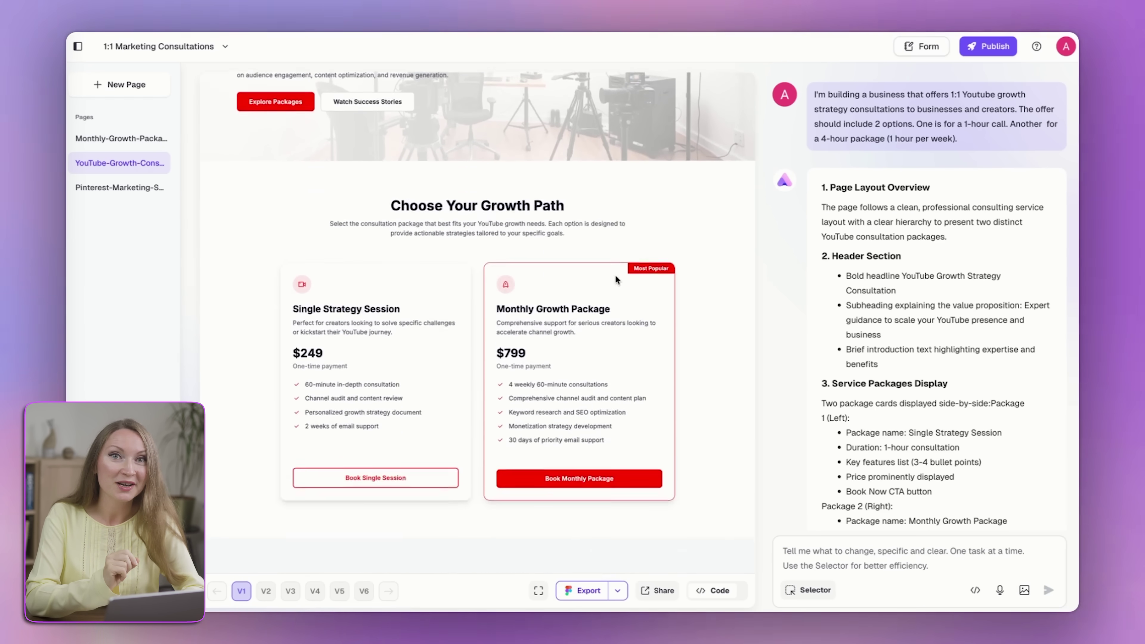
scroll(616, 280, down, 10)
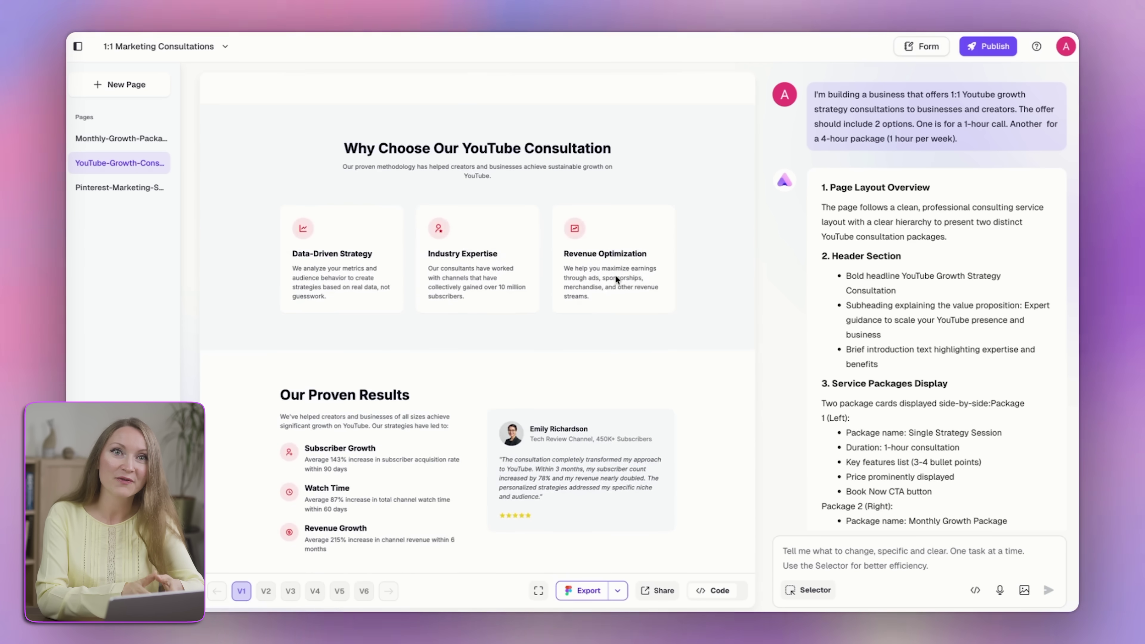
scroll(624, 258, down, 9)
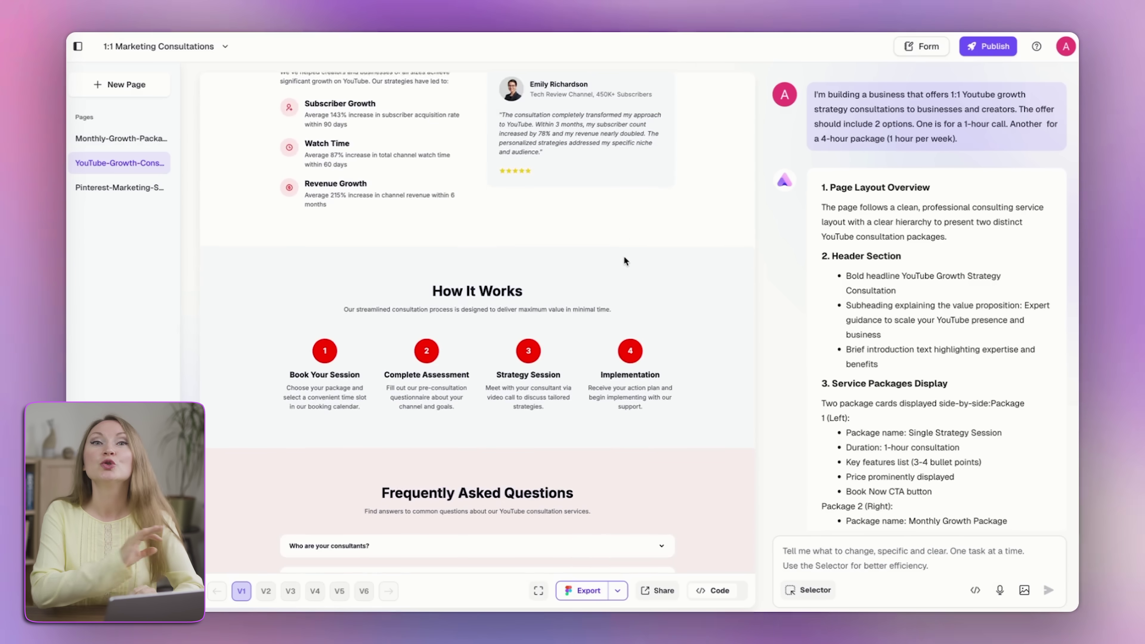
scroll(624, 261, down, 9)
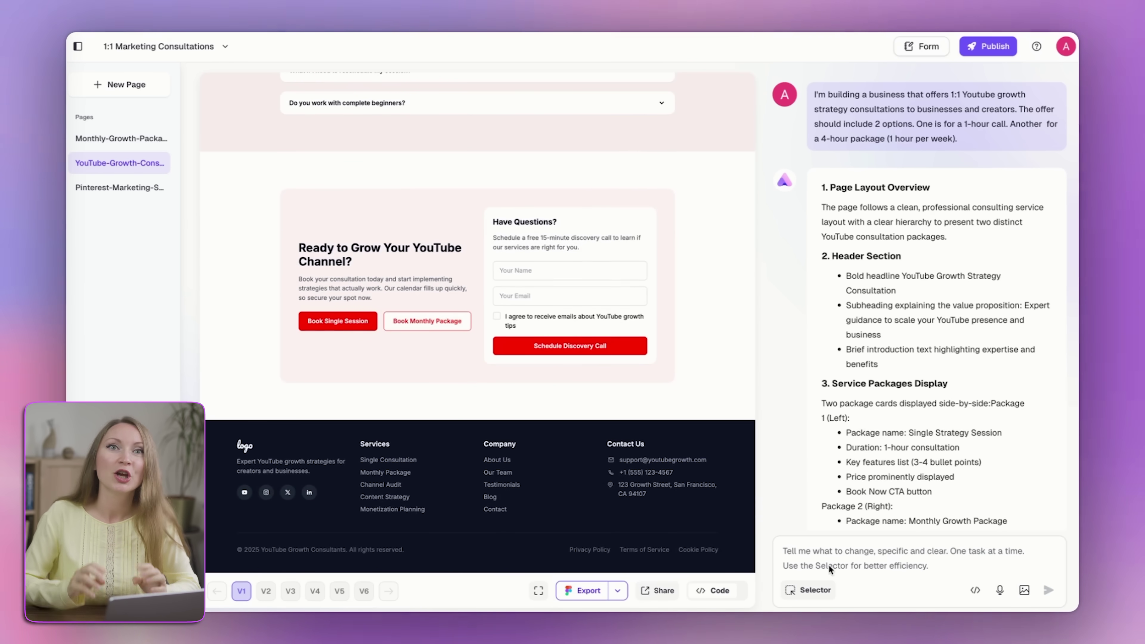
click(811, 590)
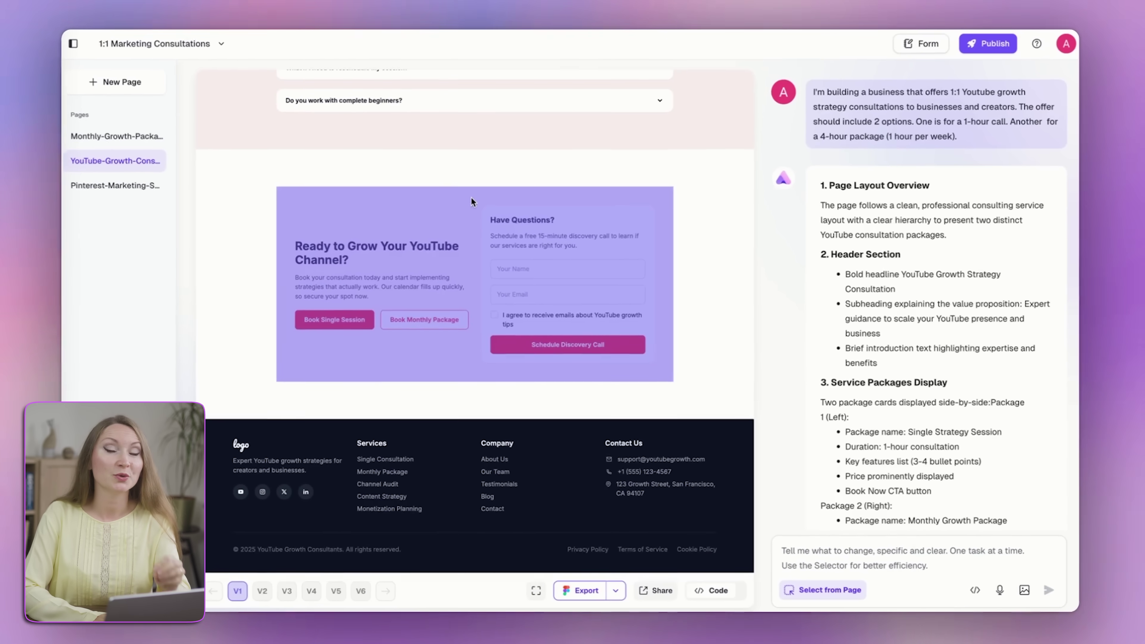
click(469, 210)
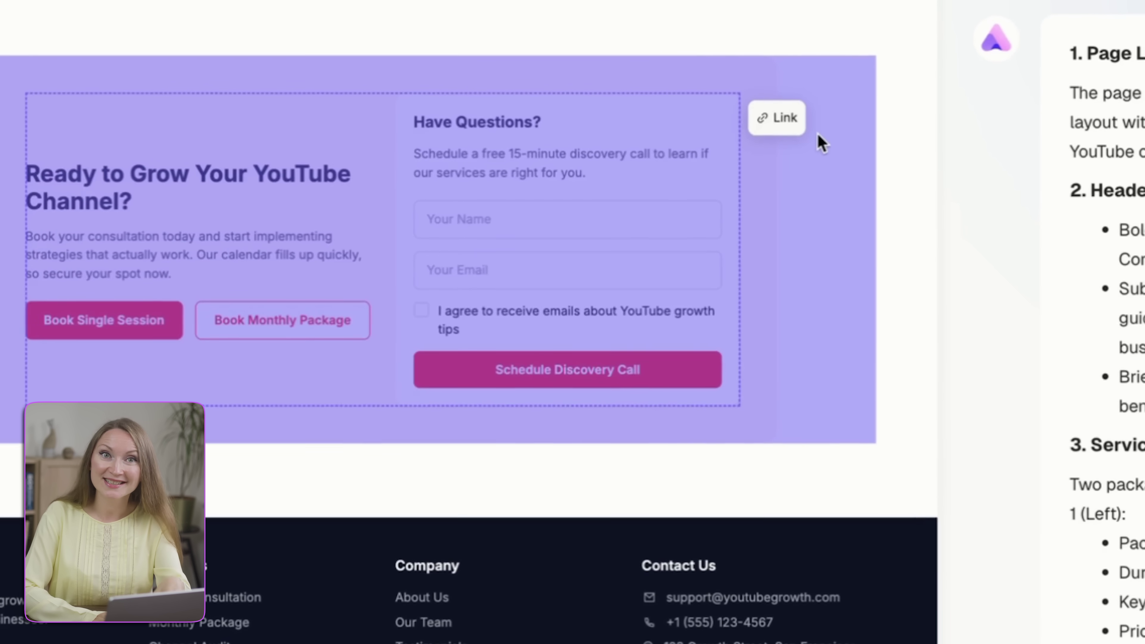
click(822, 143)
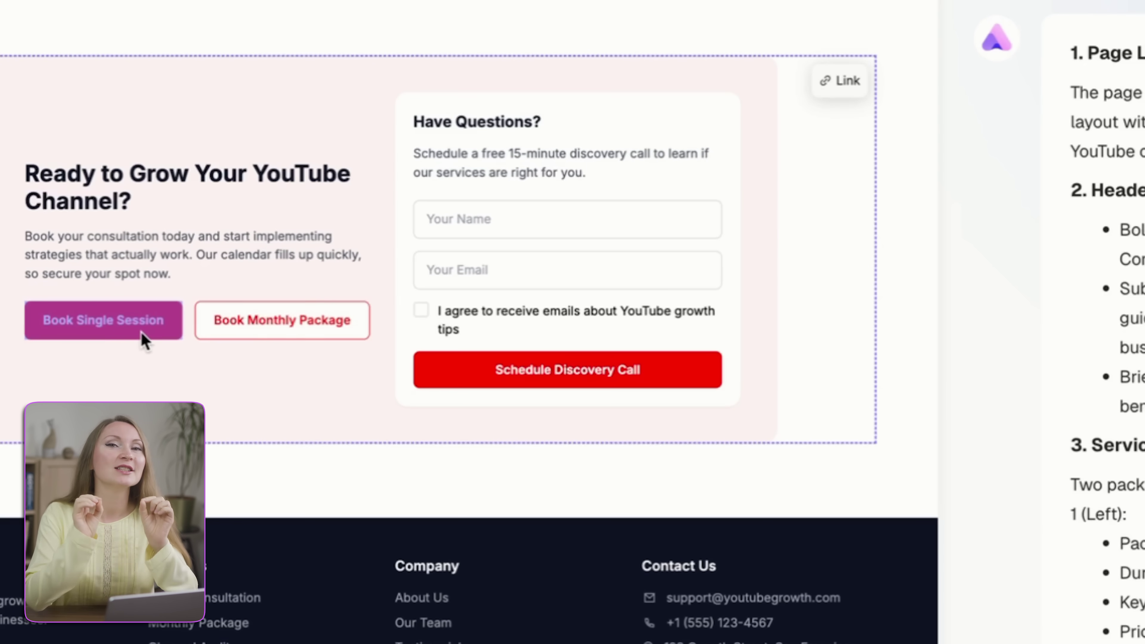
click(141, 333)
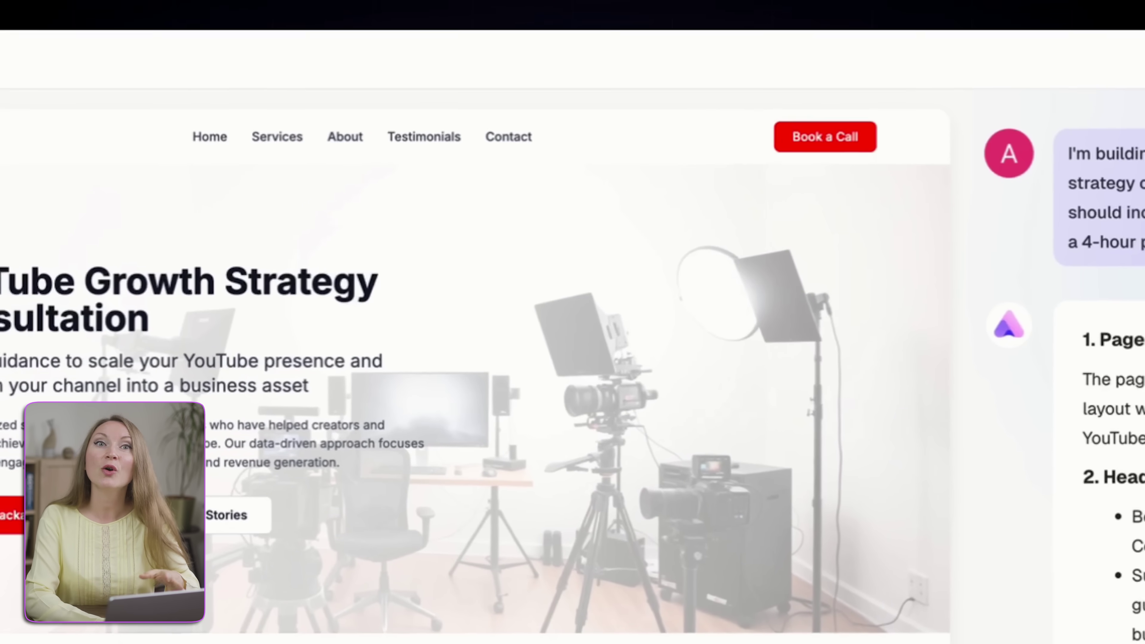
Step: Browse the hero image options: Replace, Remove BG, Gen BG and Video
mouse_move(644, 453)
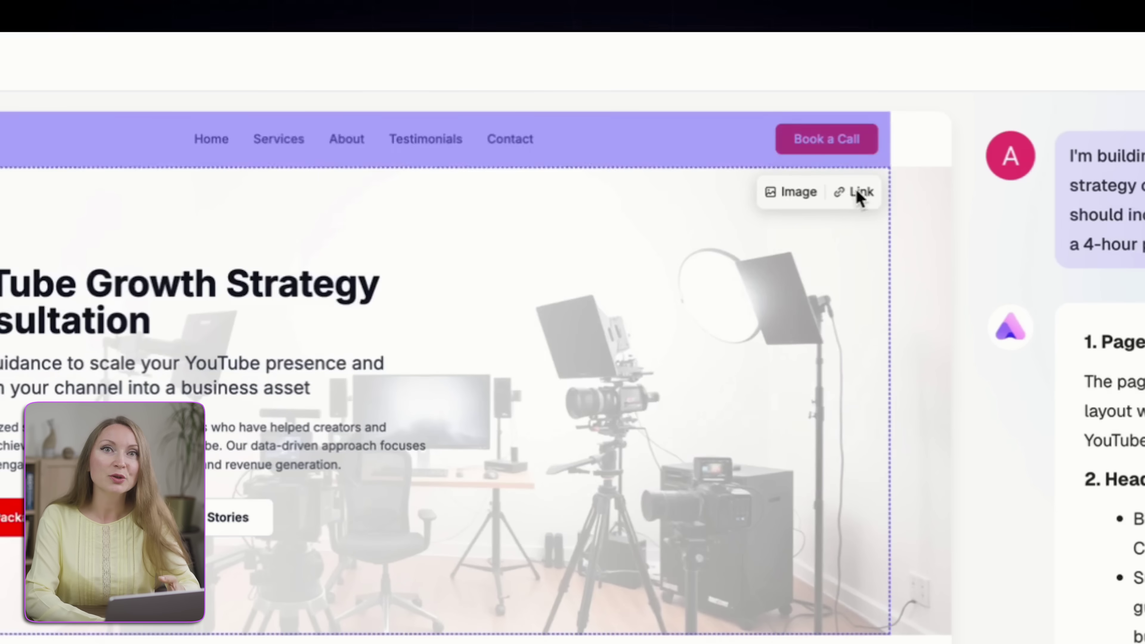
click(792, 199)
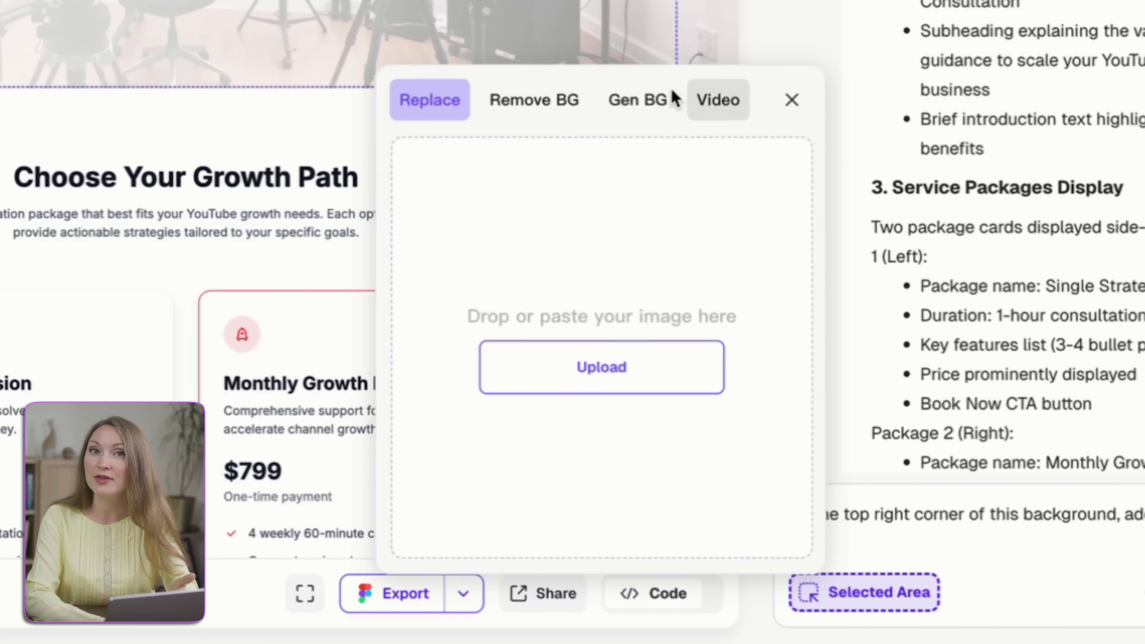
click(534, 99)
click(649, 109)
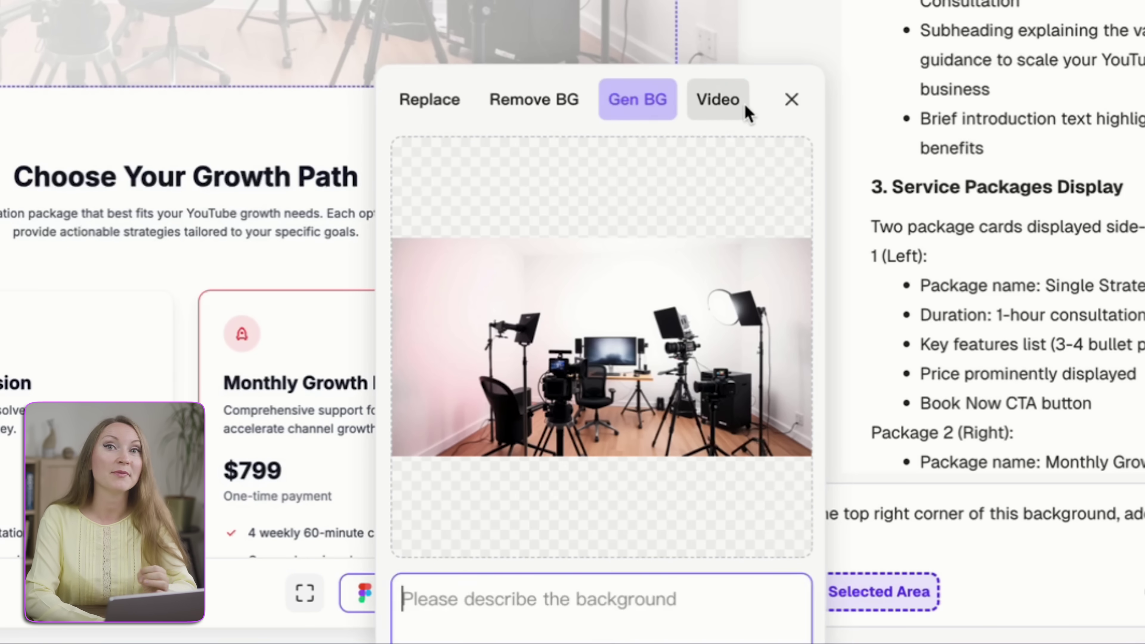
click(718, 100)
Step: Rewrite the chat prompt to embed the YouTube video centrally in the hero and send it
click(792, 100)
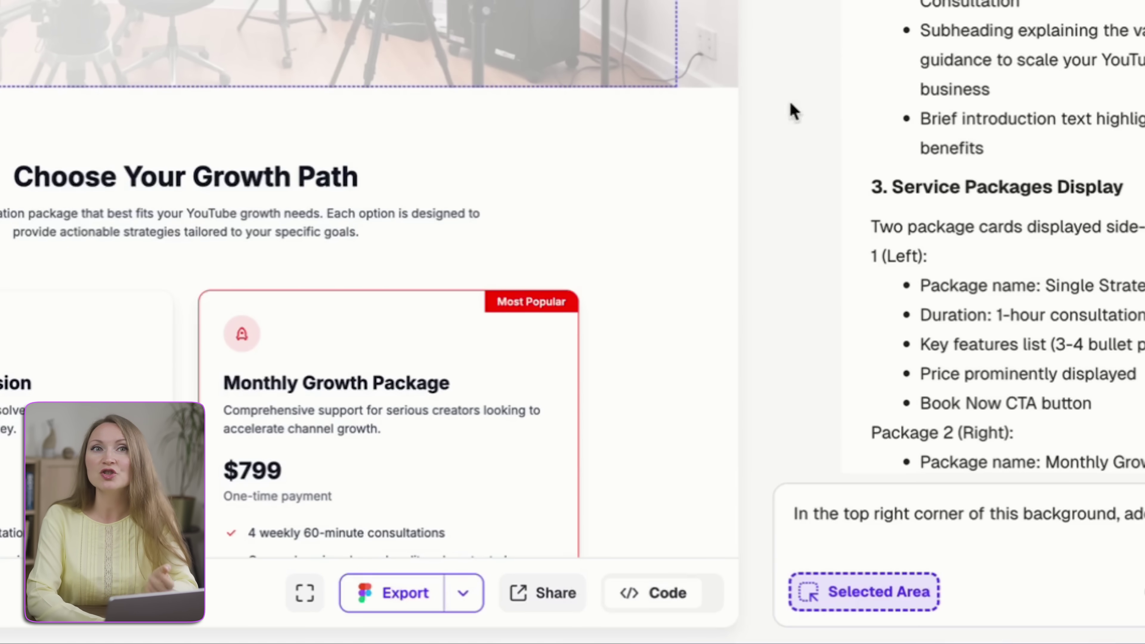
triple_click(867, 519)
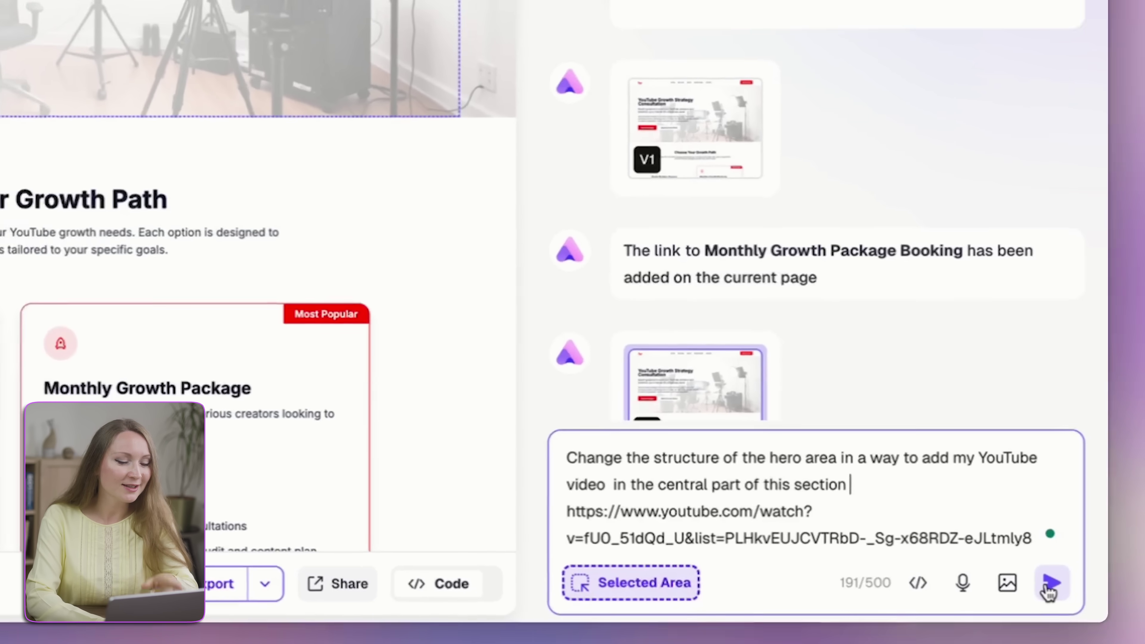
click(1050, 582)
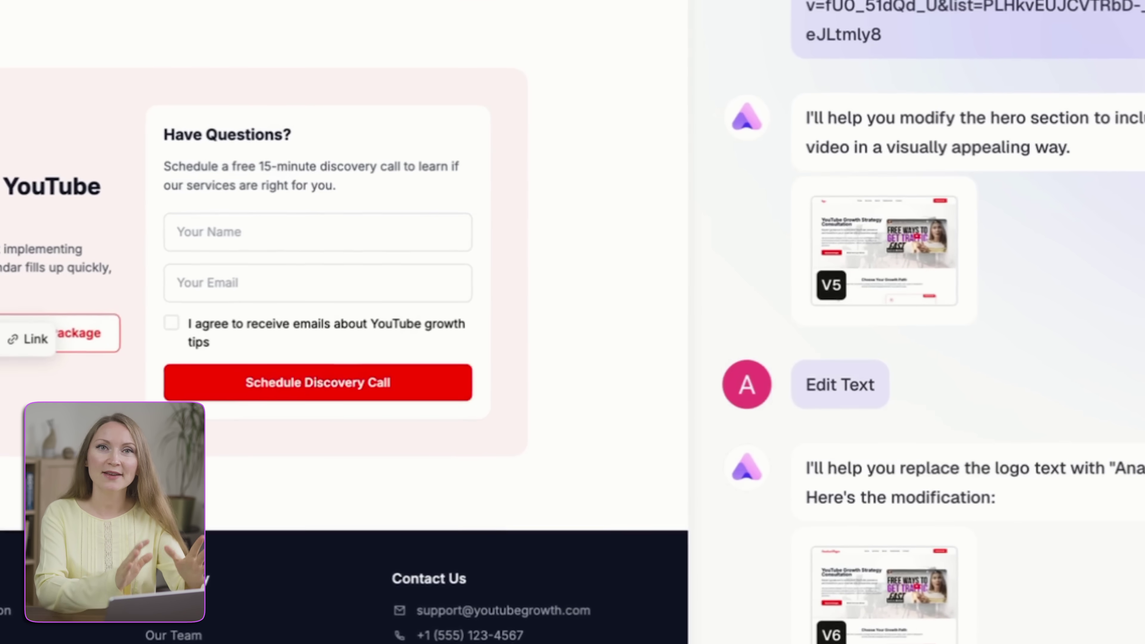
Step: Preview V5, restore the earlier version with the top-right video, and select its header logo
click(924, 259)
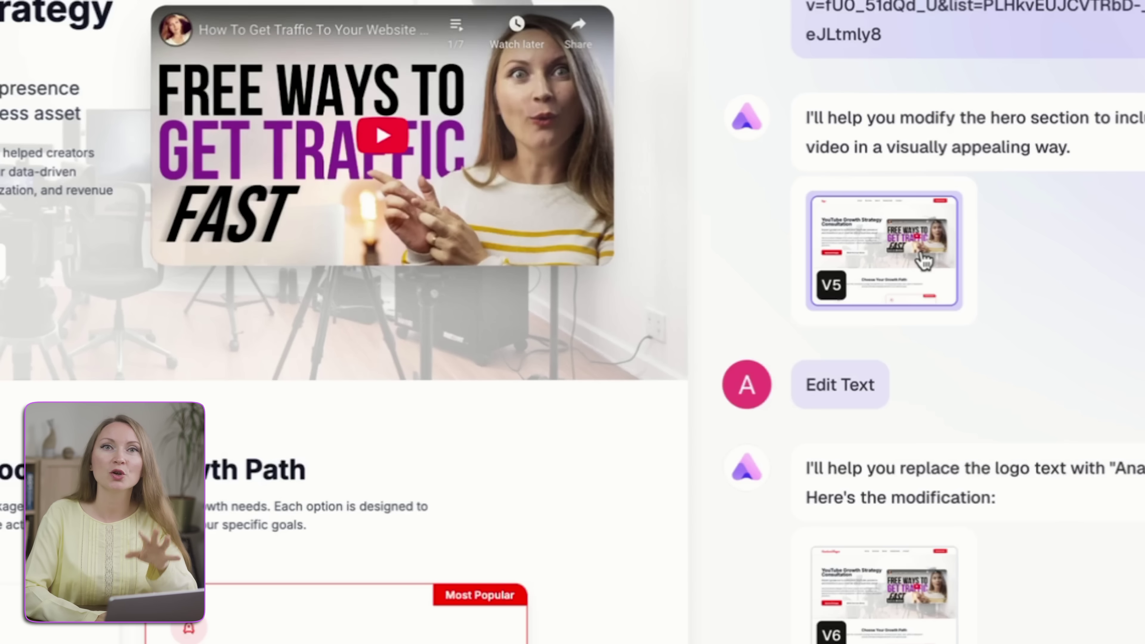
scroll(894, 138, up, 10)
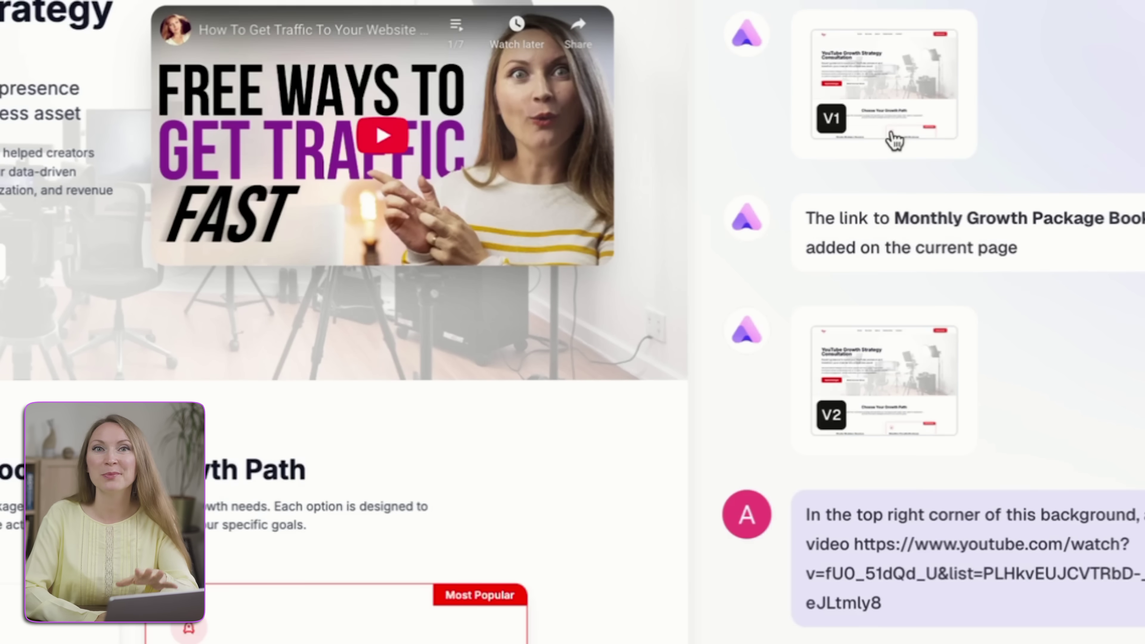
click(897, 120)
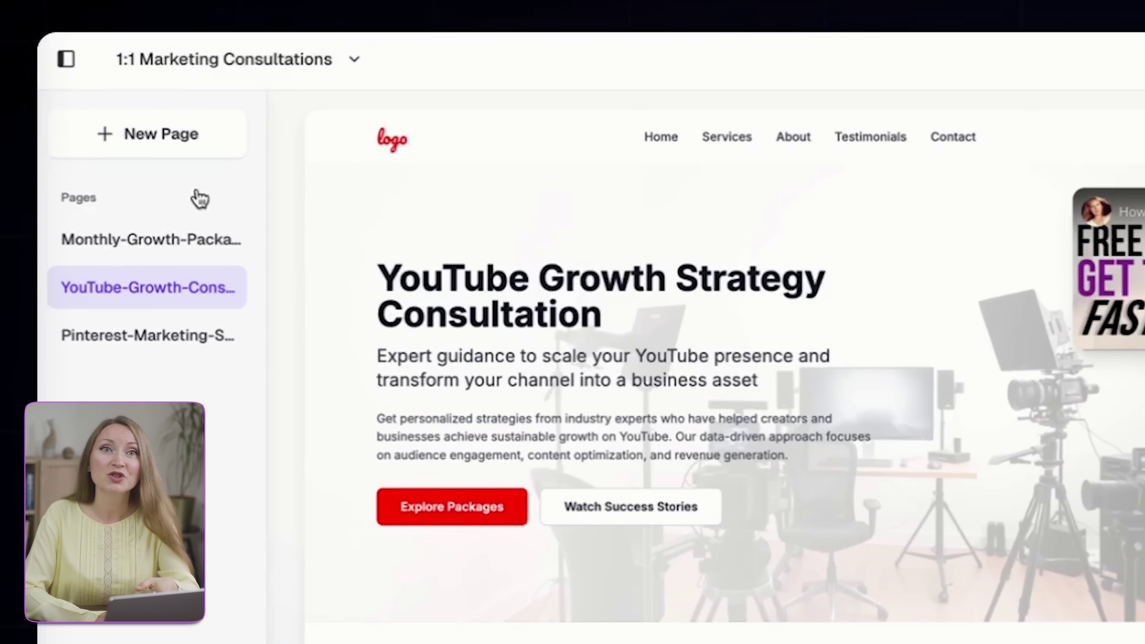
click(386, 143)
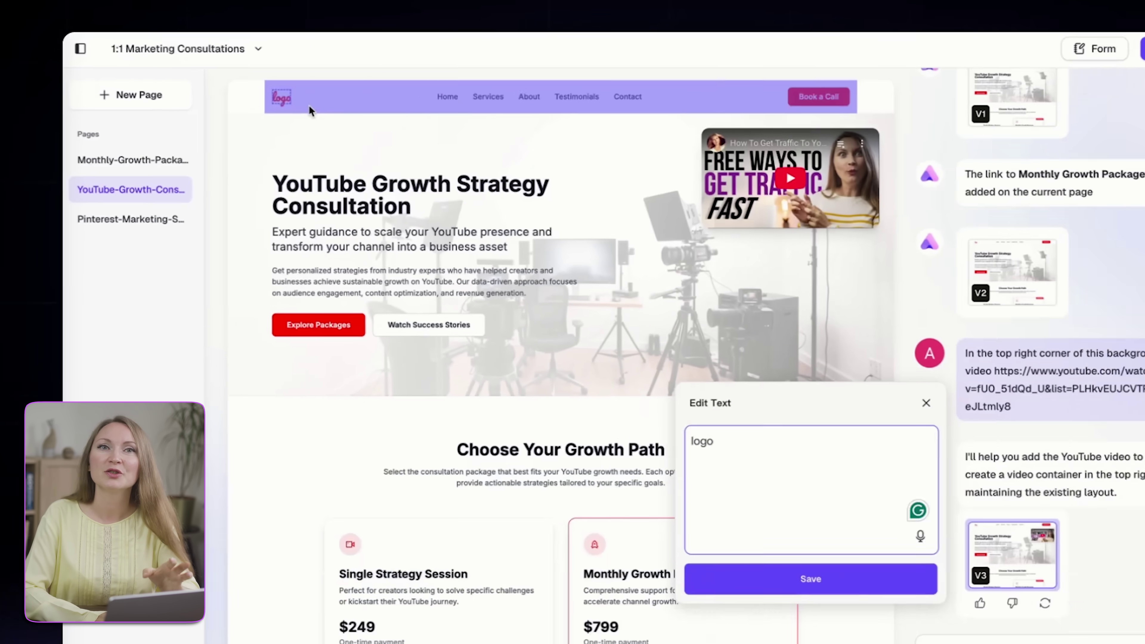
Step: Change the header logo text to 'AnastasiaBlogger'
text(Anastasia)
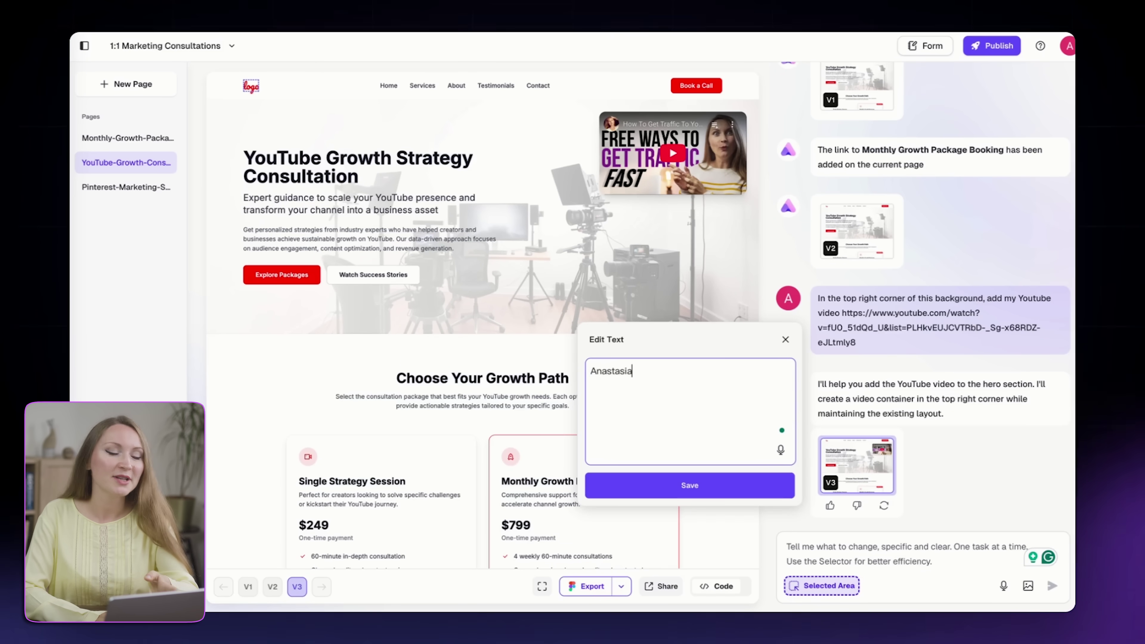
text(Blogger)
key(Return)
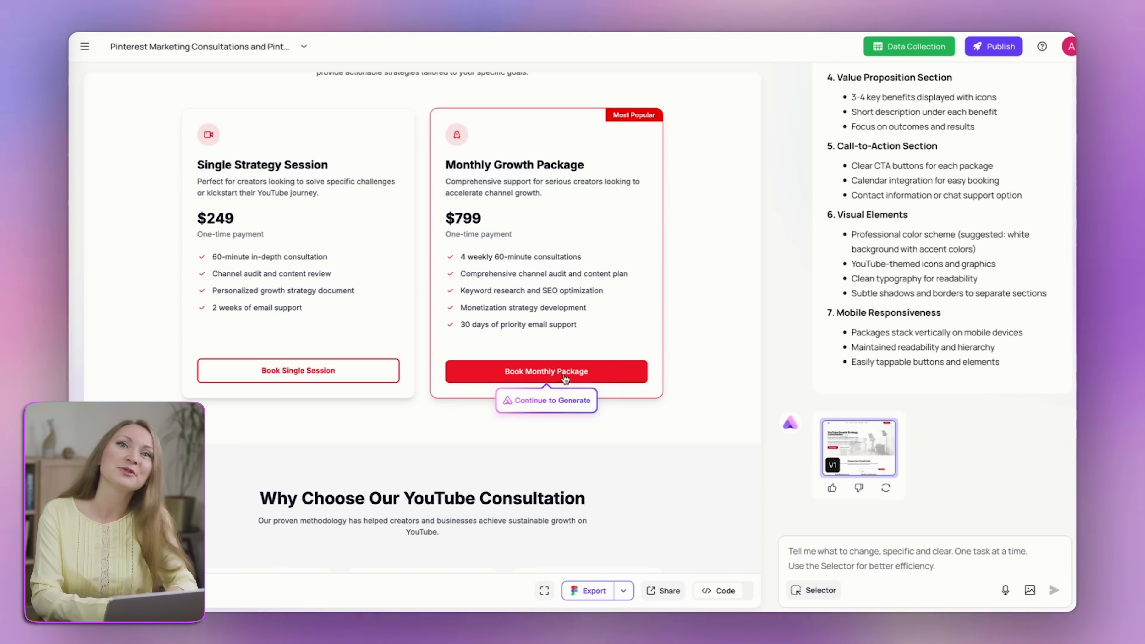
Step: Generate the booking page linked from the Book Monthly Package button
click(561, 402)
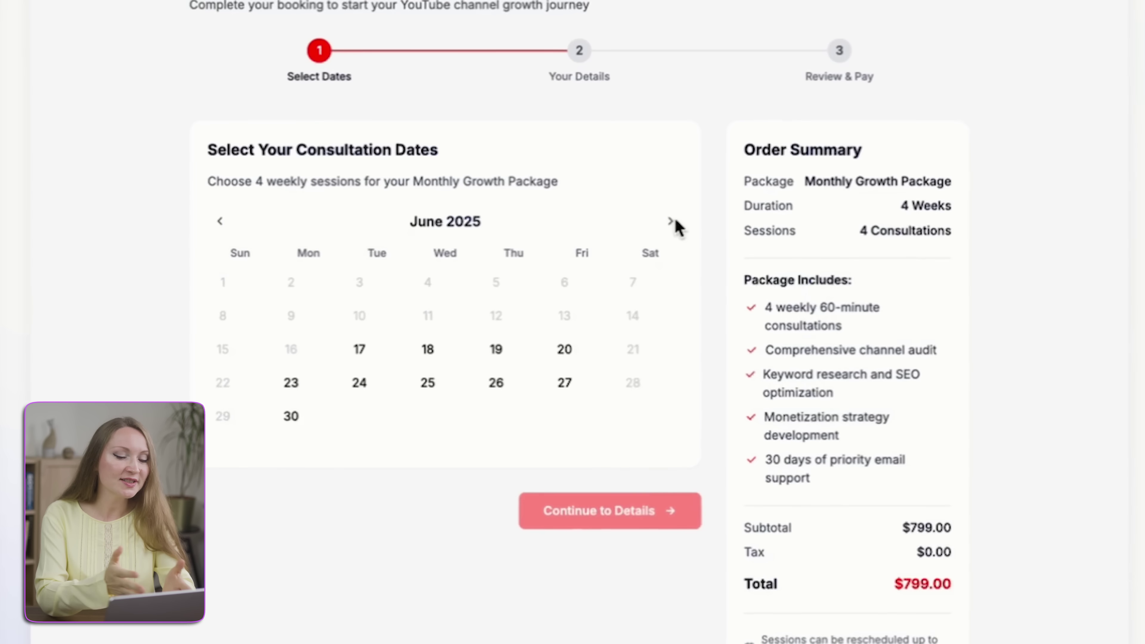
Step: Move the calendar to July 2025, book July 3 at 9:00 AM, and expand the first FAQ
click(671, 221)
click(670, 221)
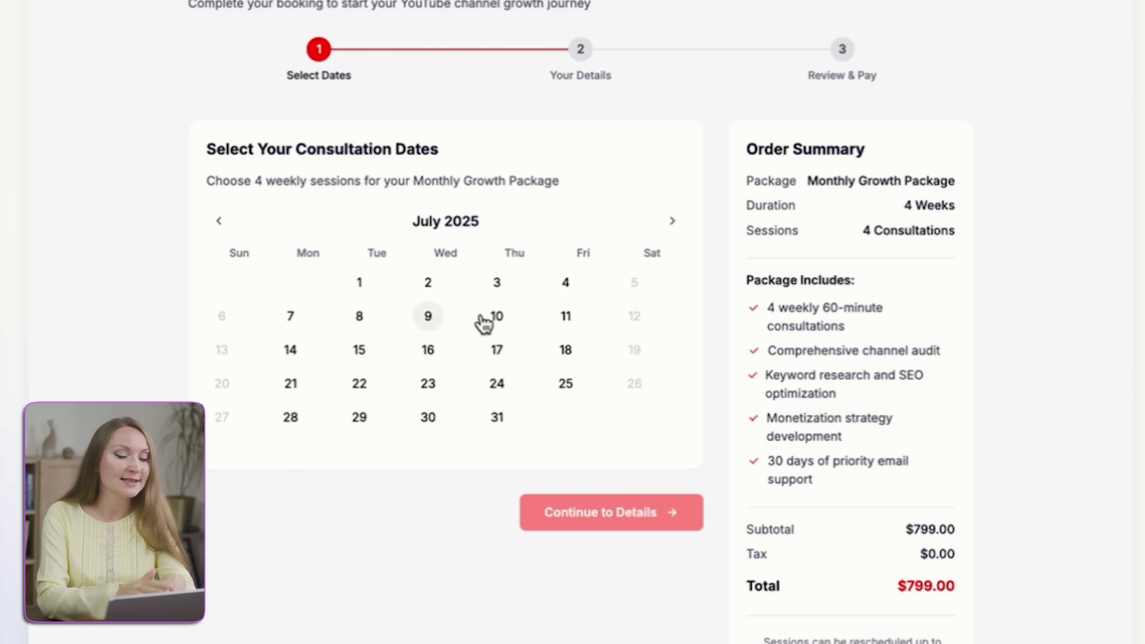
click(496, 283)
scroll(503, 340, down, 10)
click(304, 59)
scroll(395, 553, up, 3)
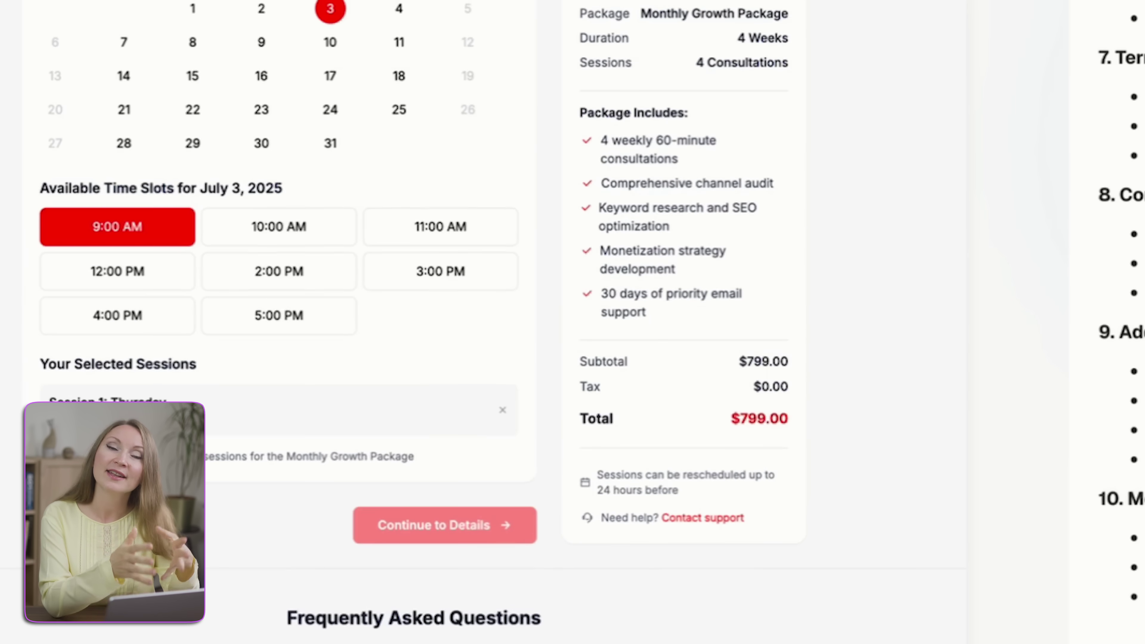
drag(298, 609, 608, 292)
click(667, 304)
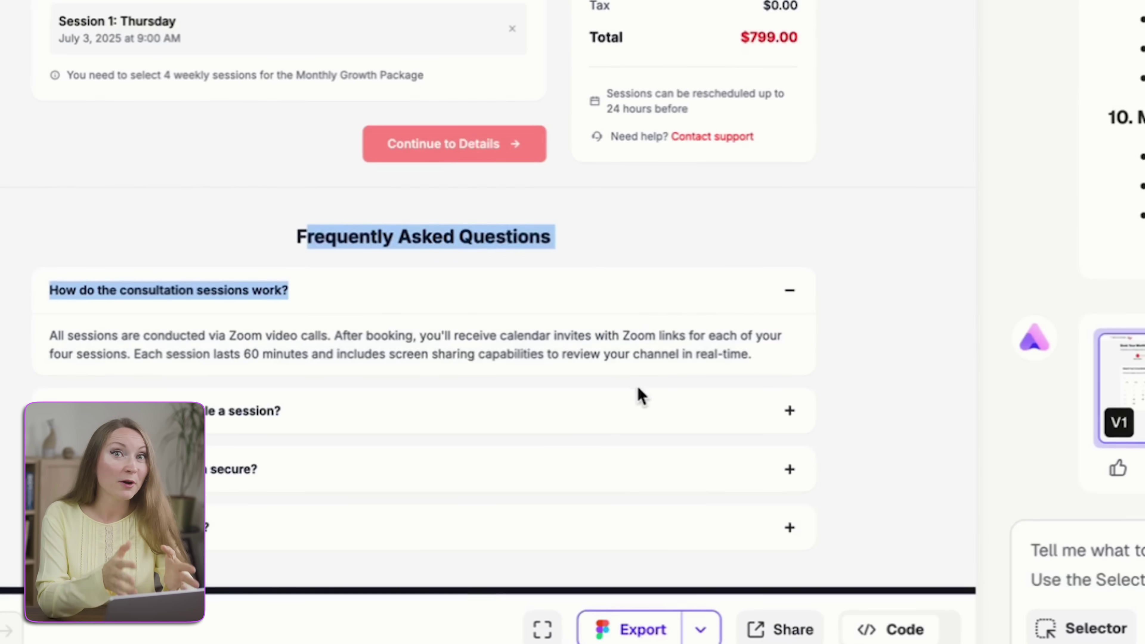
scroll(370, 118, up, 5)
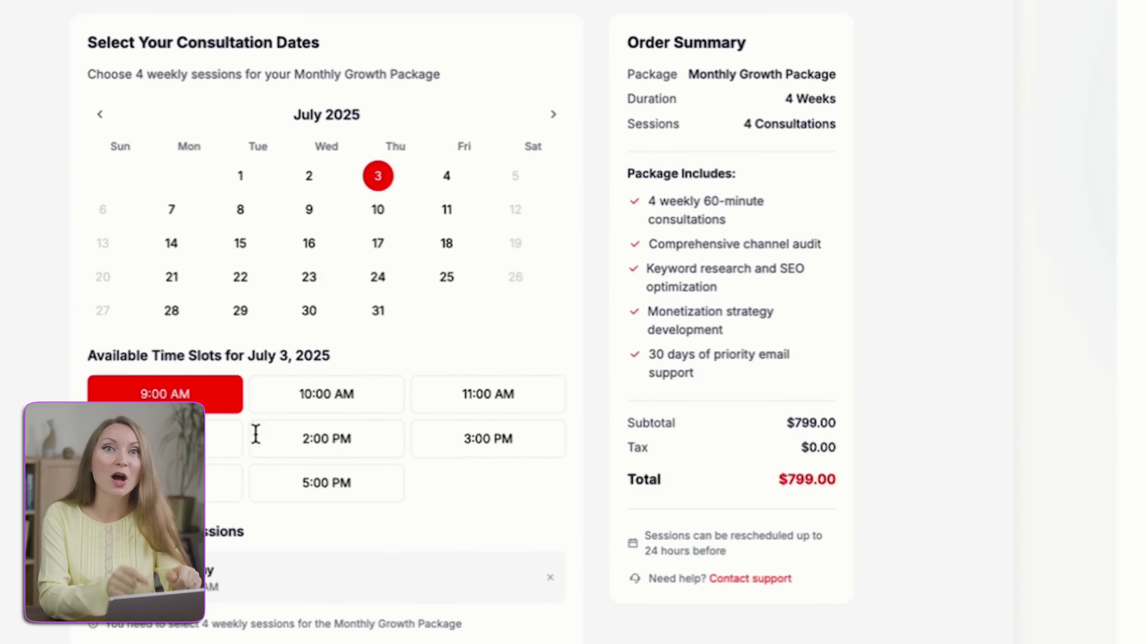
Step: Book July 10 at 9:00, July 17 at 10:00 and July 24 at 9:00 AM, then continue to details
click(378, 210)
scroll(363, 312, down, 8)
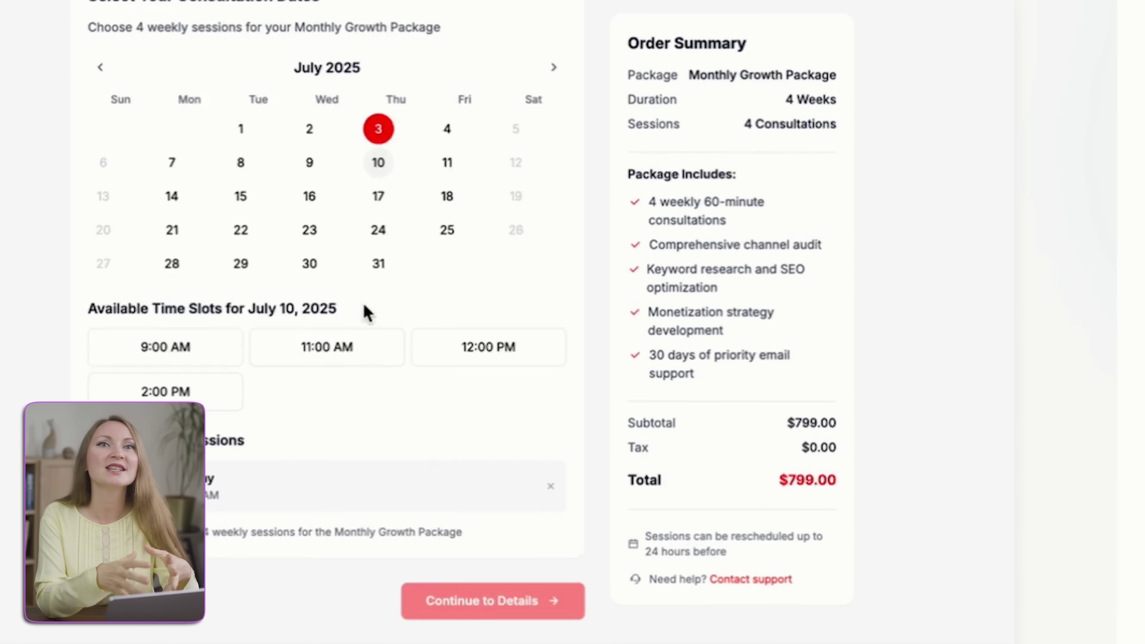
click(210, 48)
scroll(312, 368, up, 7)
scroll(238, 382, down, 4)
scroll(238, 381, down, 3)
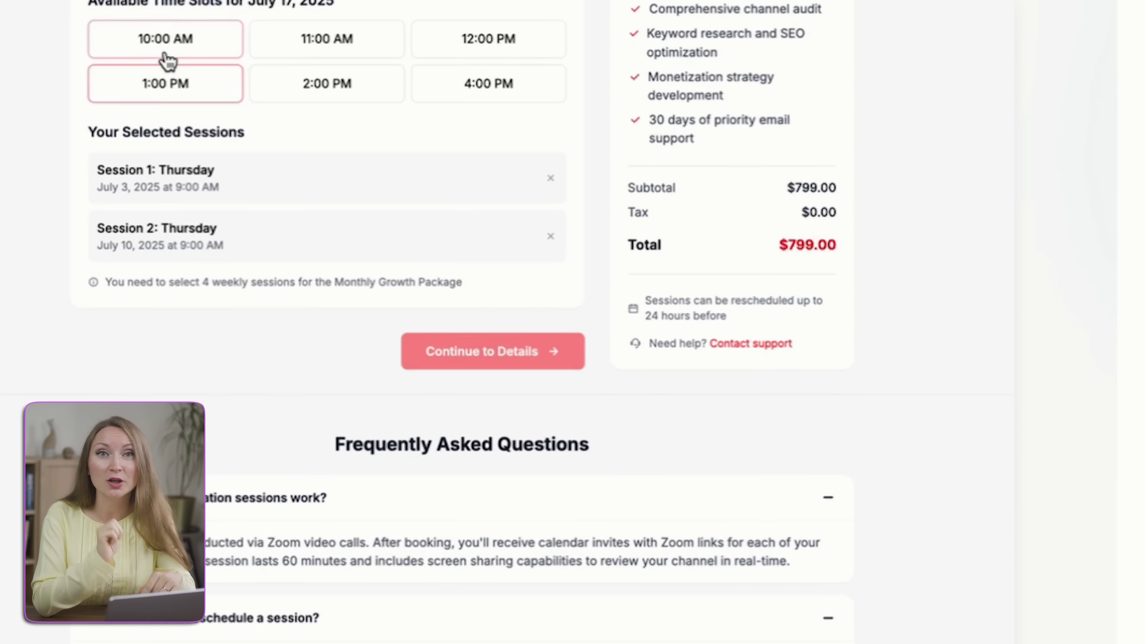
click(164, 48)
scroll(206, 239, up, 7)
click(379, 249)
scroll(315, 271, down, 6)
click(158, 36)
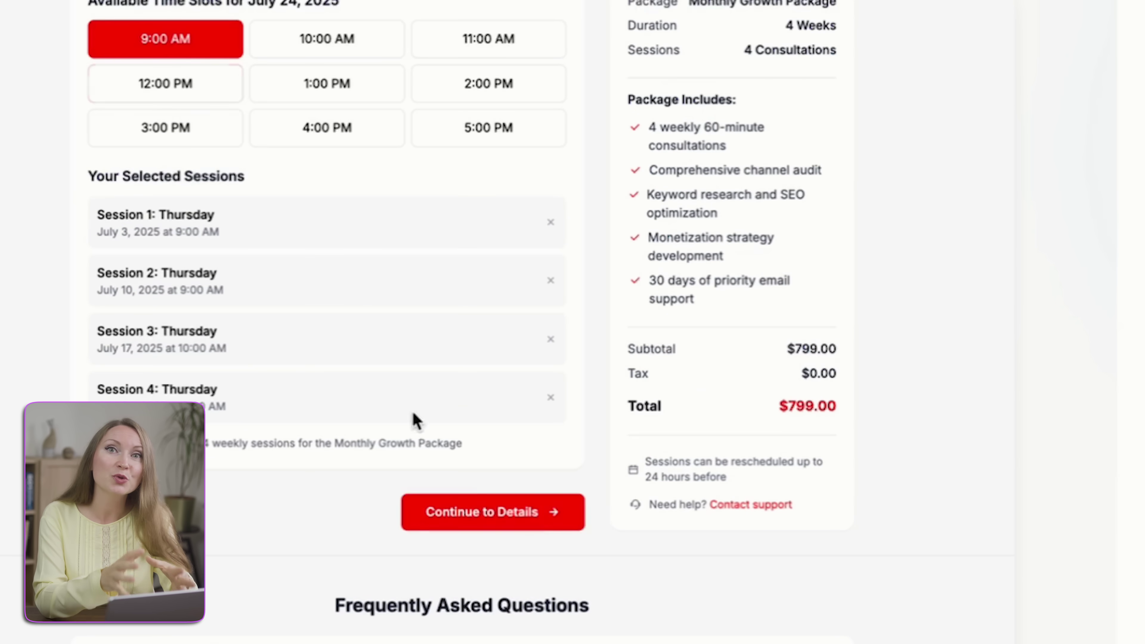
click(506, 533)
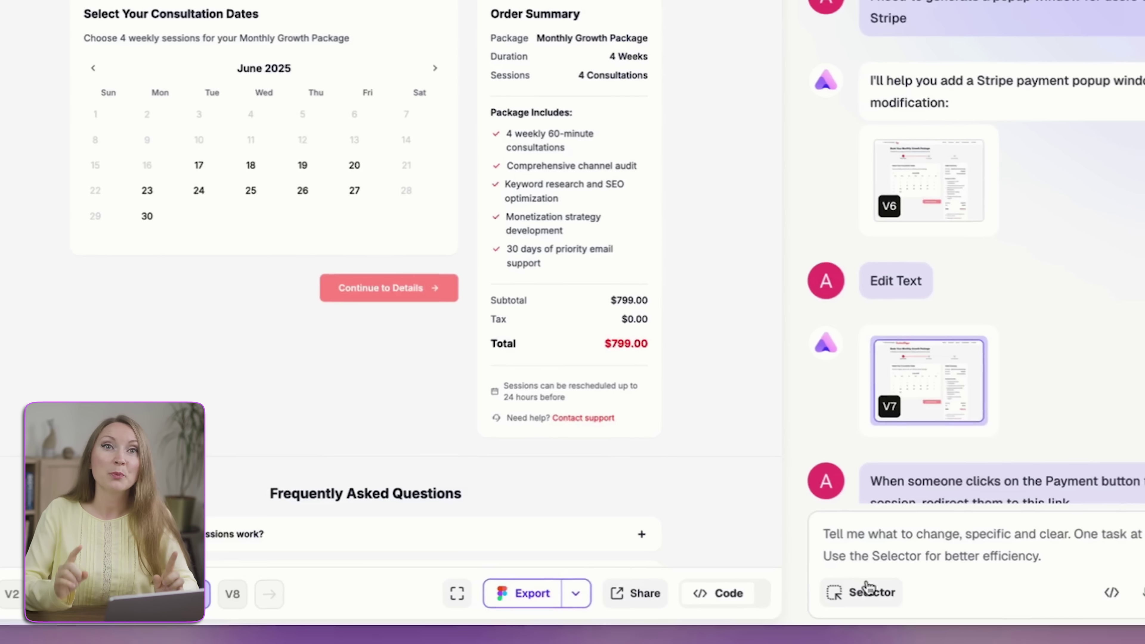
Step: Link the Continue to Details button to the Stripe checkout URL for the $799 package
click(868, 587)
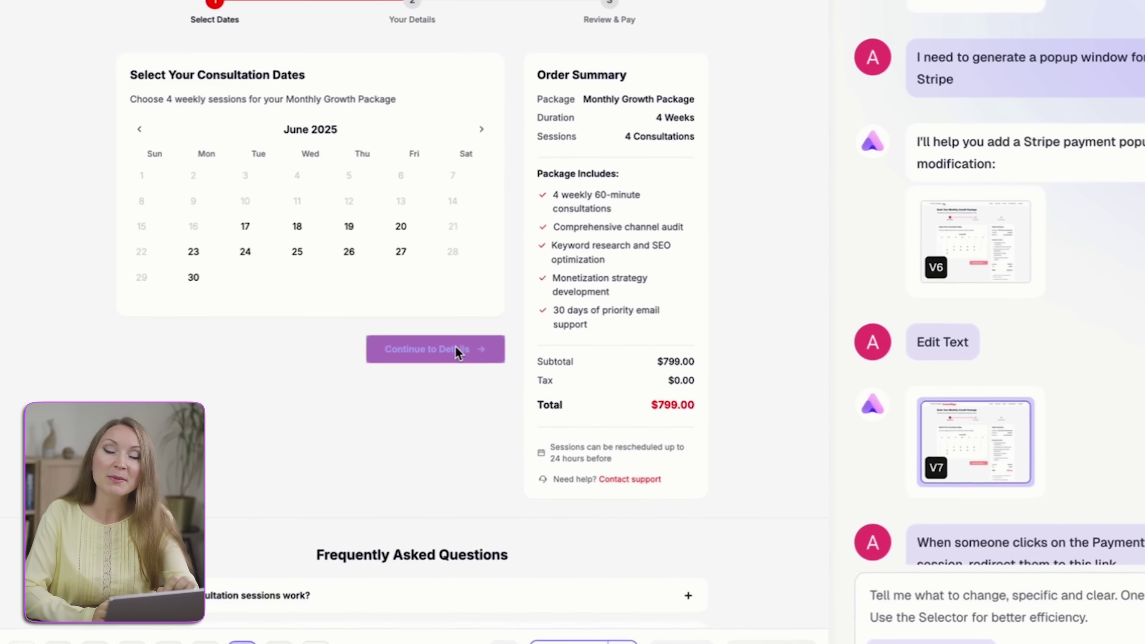
click(537, 356)
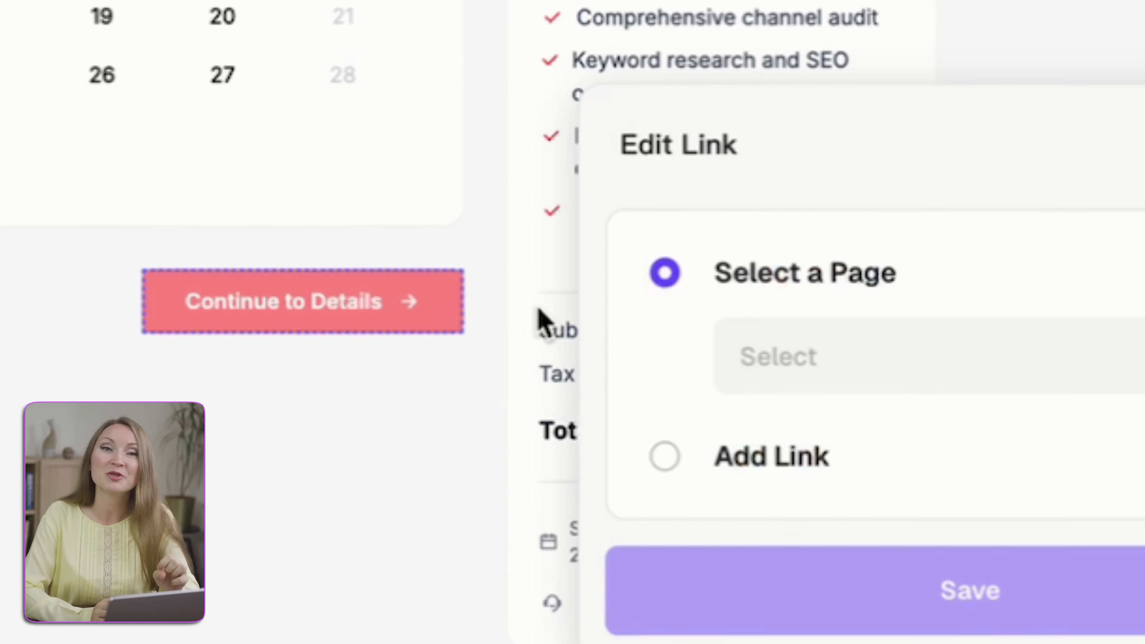
click(772, 457)
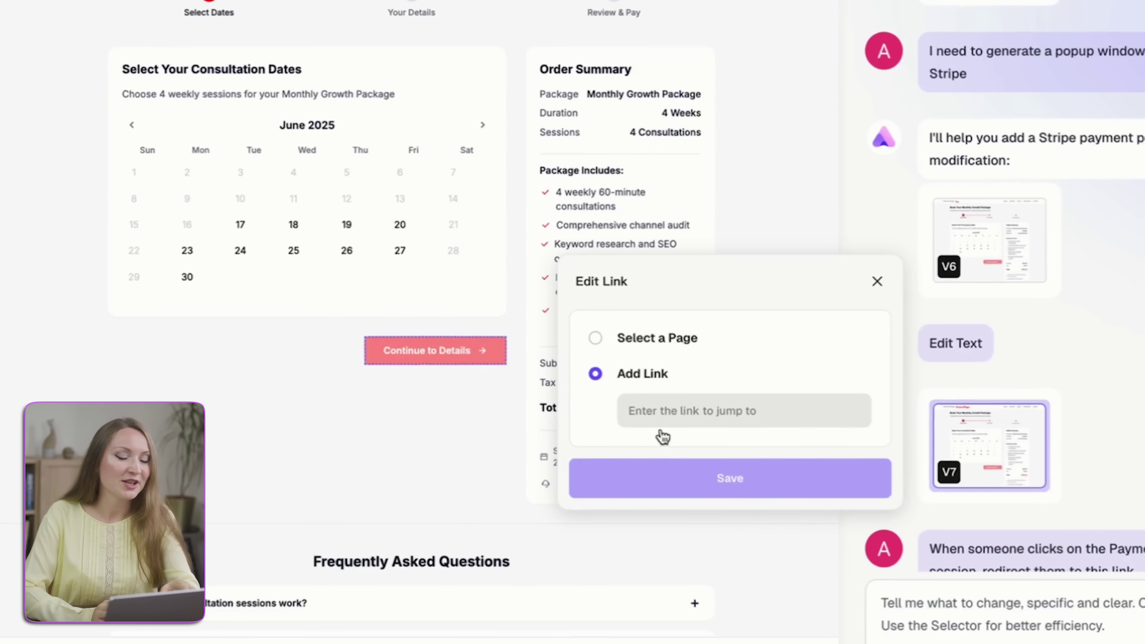
click(889, 433)
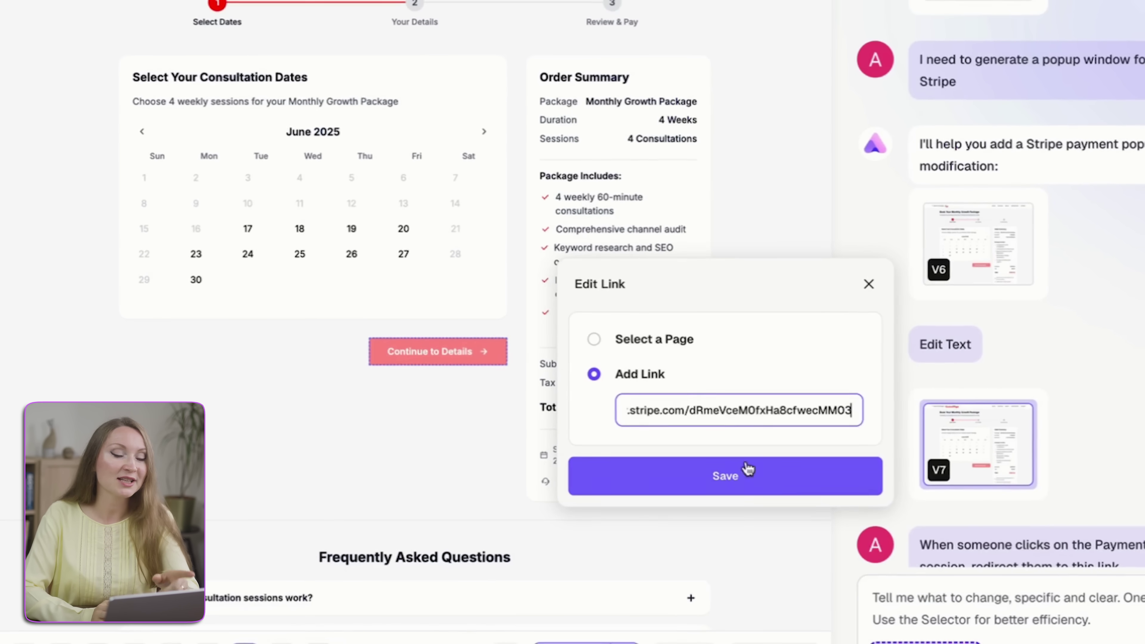
click(779, 477)
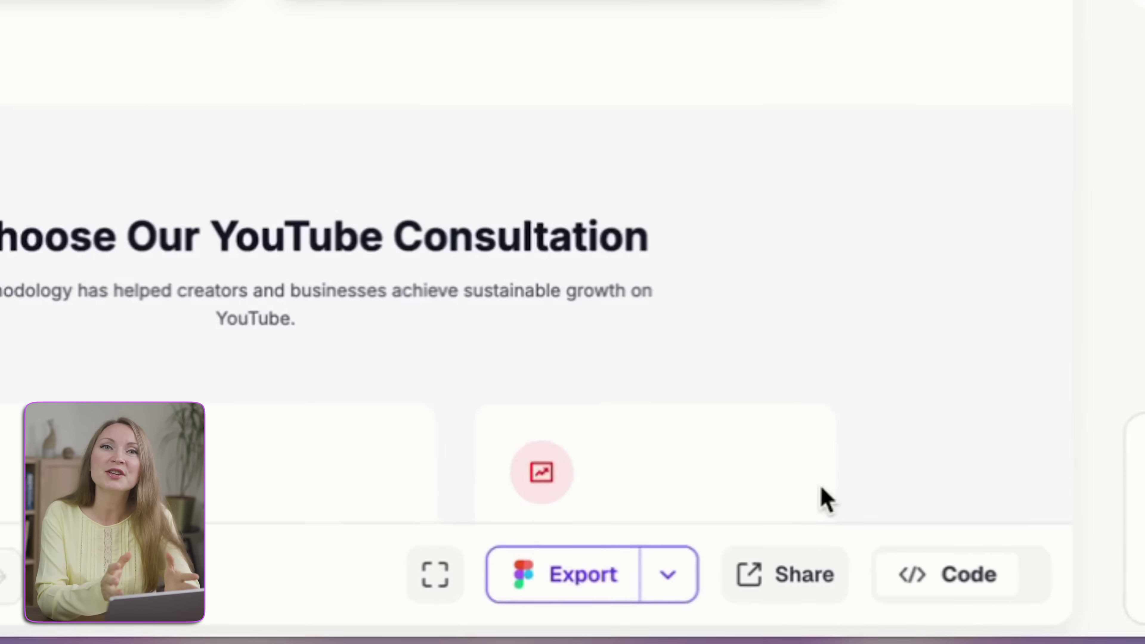
scroll(820, 514, down, 5)
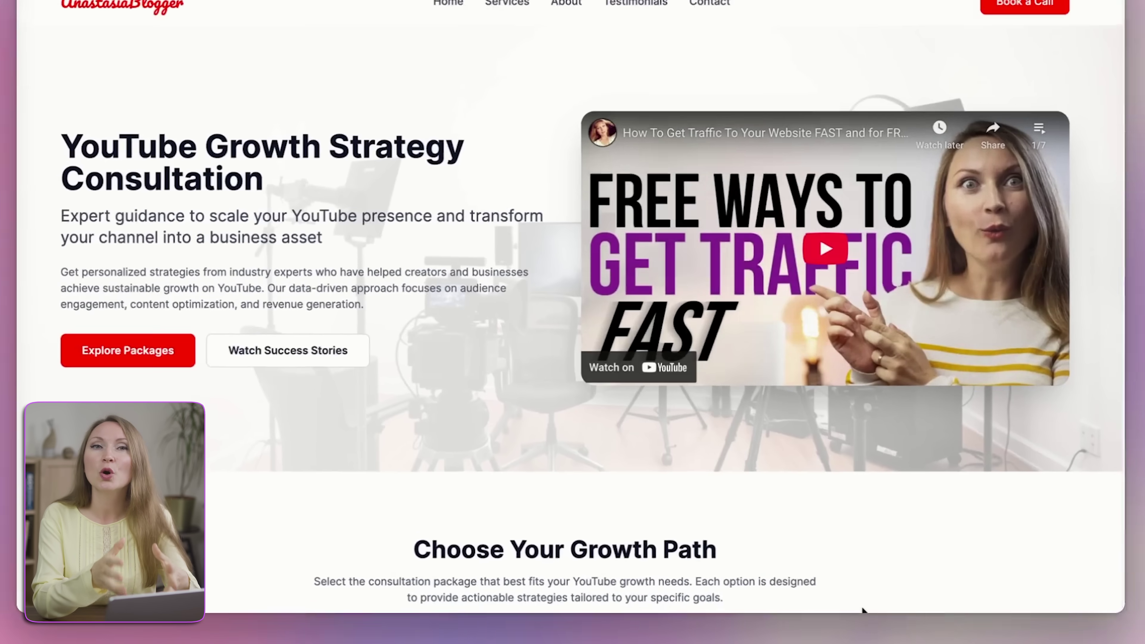
scroll(777, 586, down, 15)
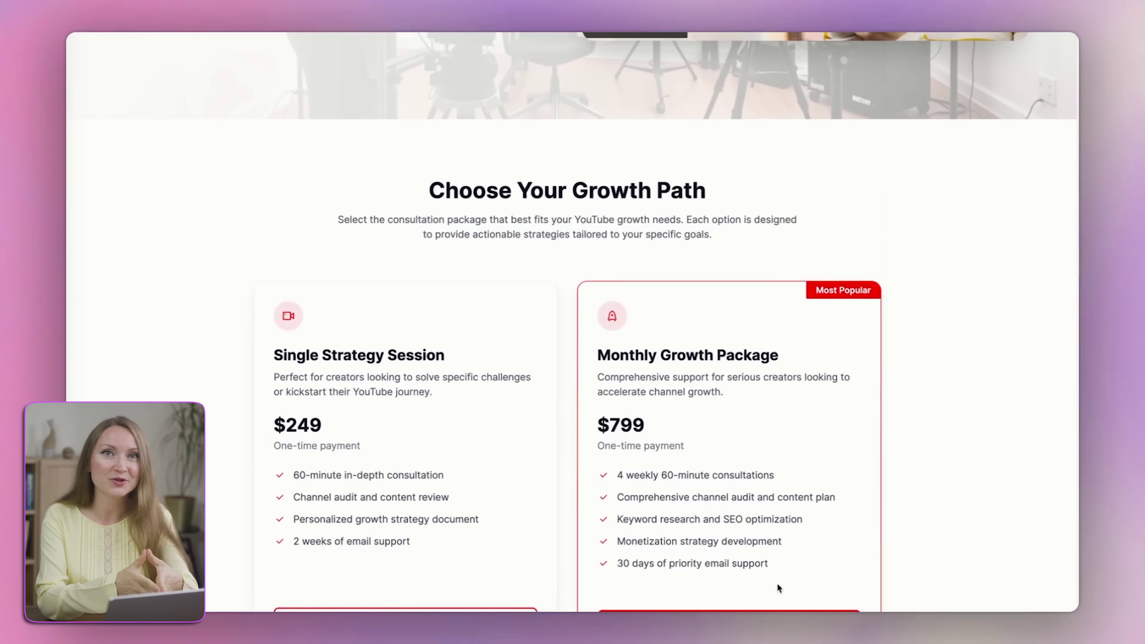
scroll(778, 588, down, 15)
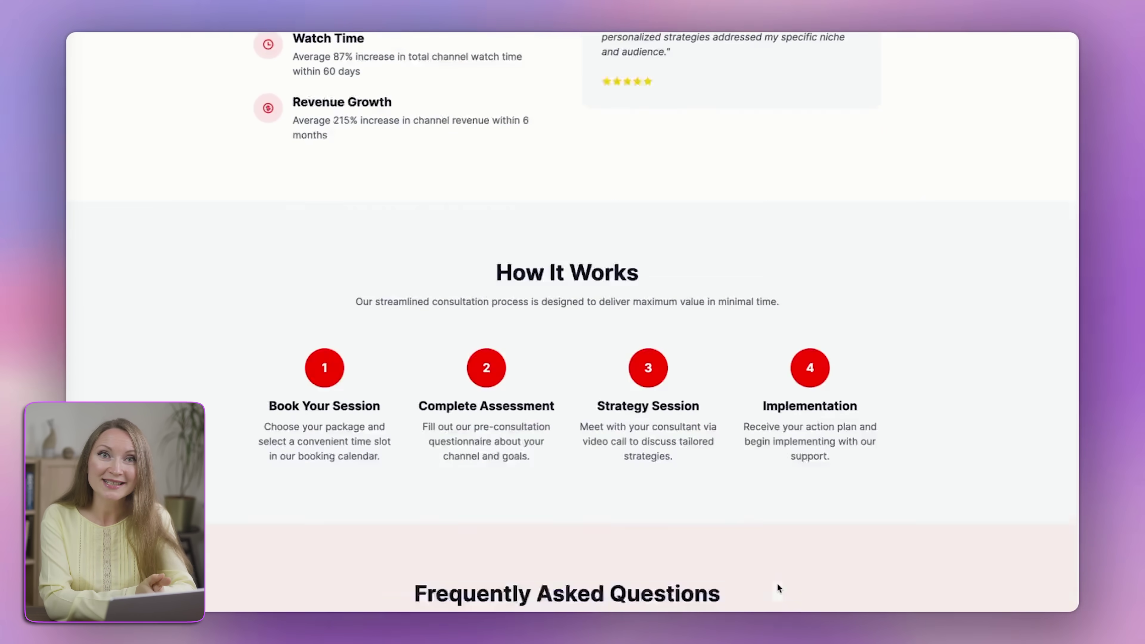
scroll(778, 583, down, 10)
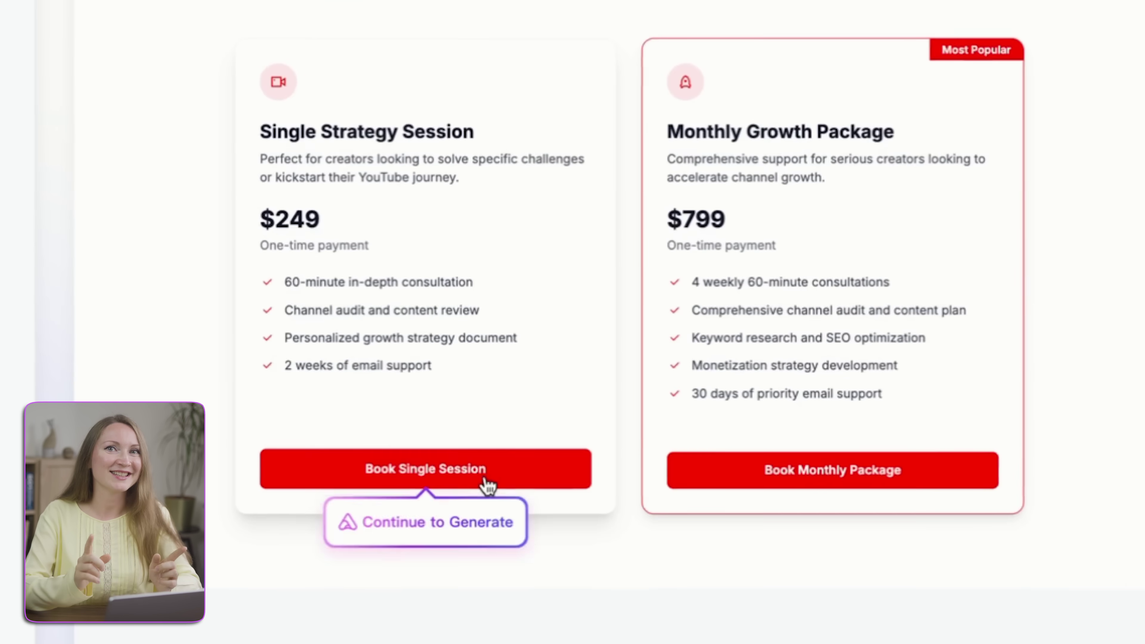
click(422, 522)
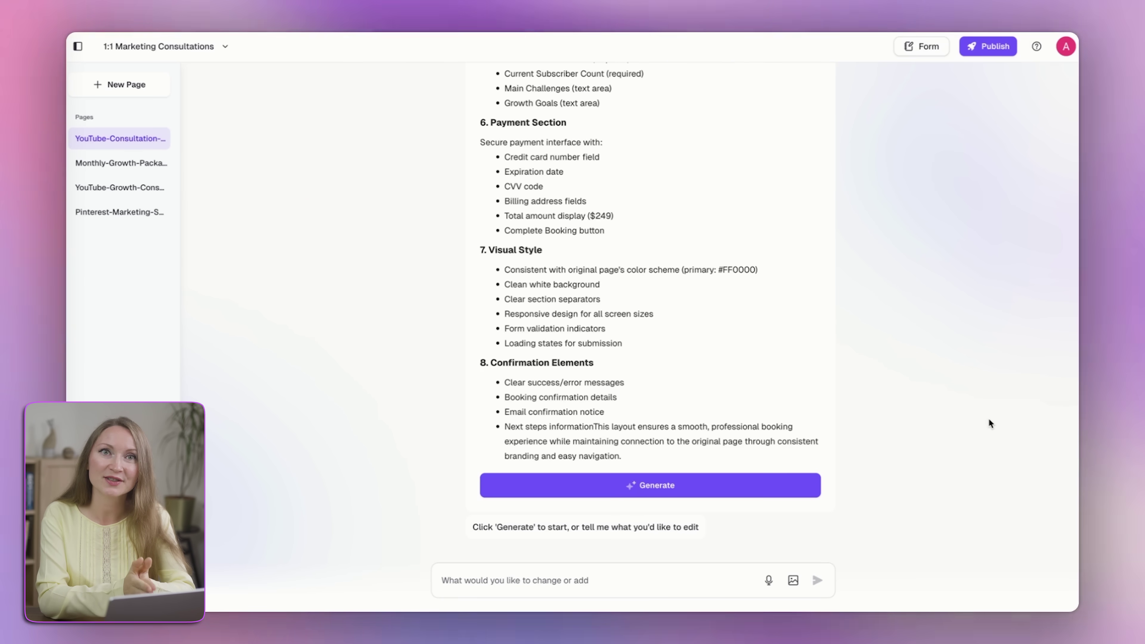
Step: Generate the $249 Single Strategy Session booking page and begin adding an external link to Complete Booking
click(701, 492)
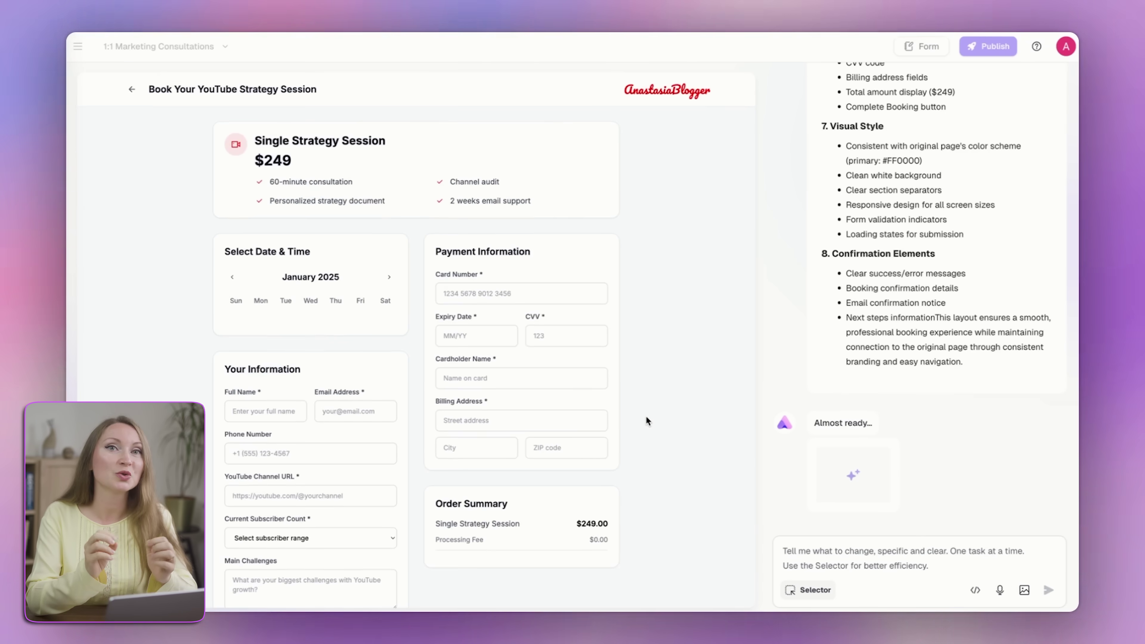
scroll(646, 416, down, 10)
click(524, 414)
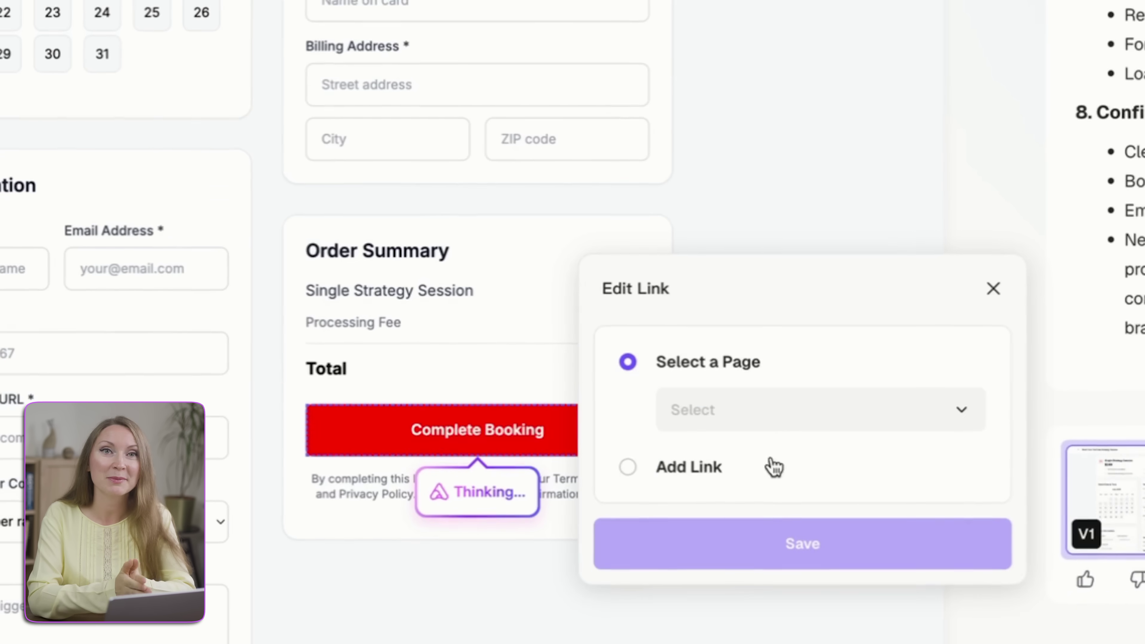
click(774, 467)
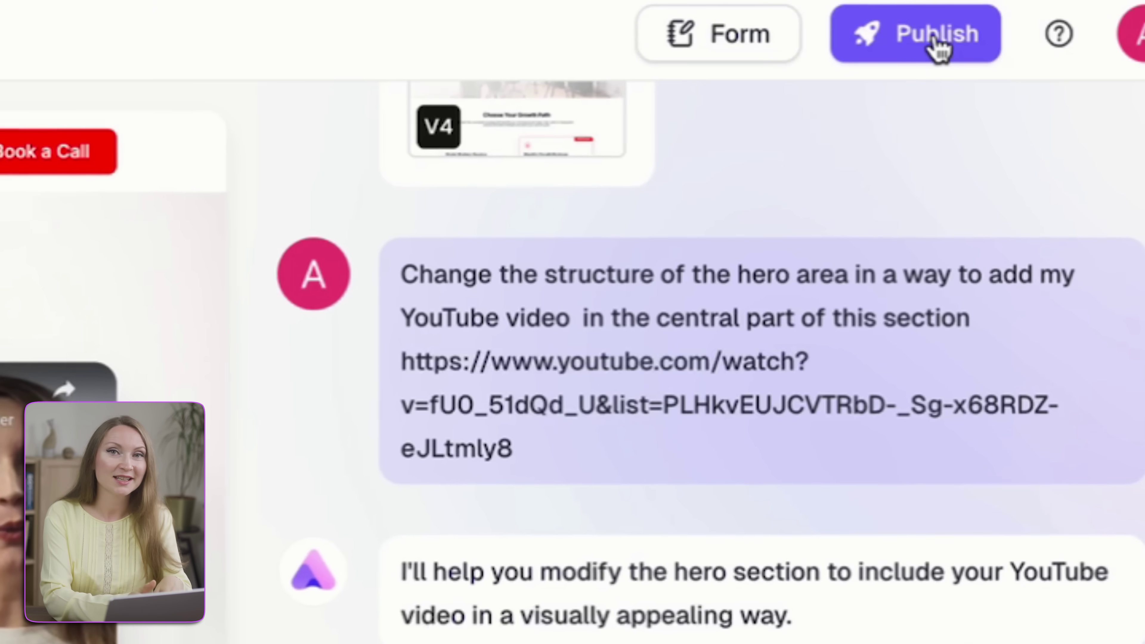
Step: Publish the consultation site to the youtubecoach.online domain
click(933, 39)
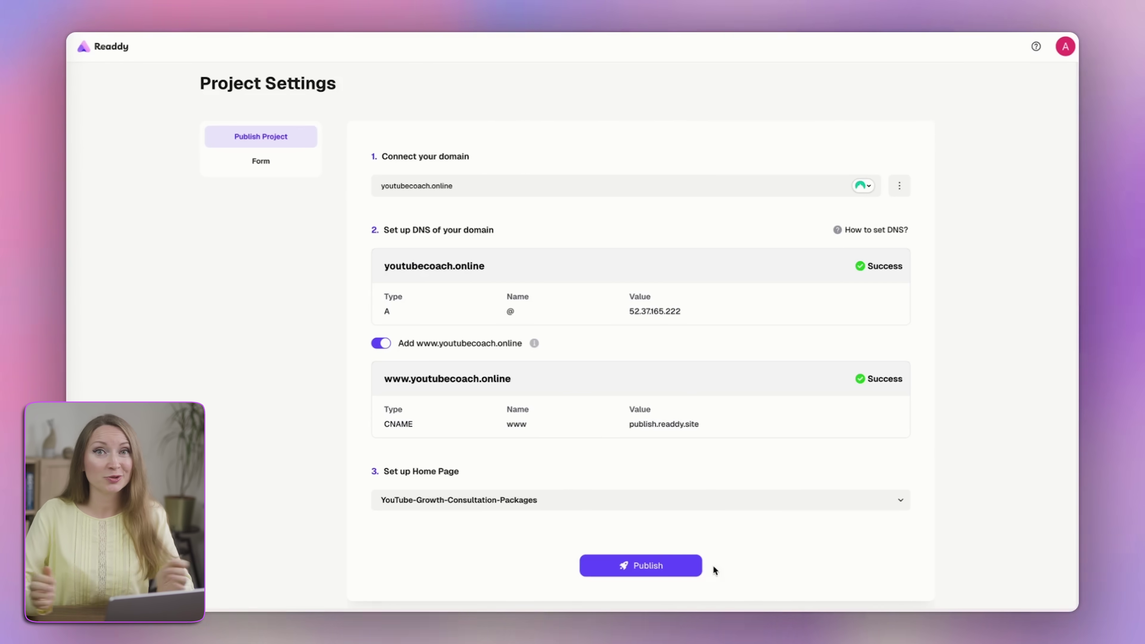
click(677, 566)
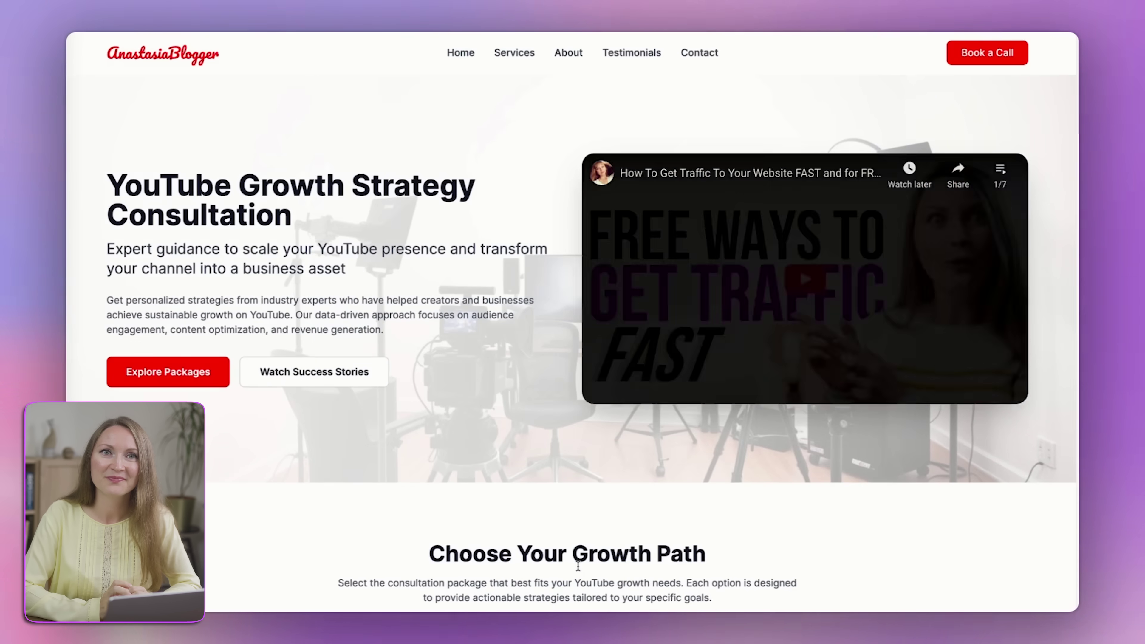
Step: Expand the FAQ question 'Is there a guarantee for subscriber growth?' on the live youtubecoach.online site
scroll(534, 424, down, 10)
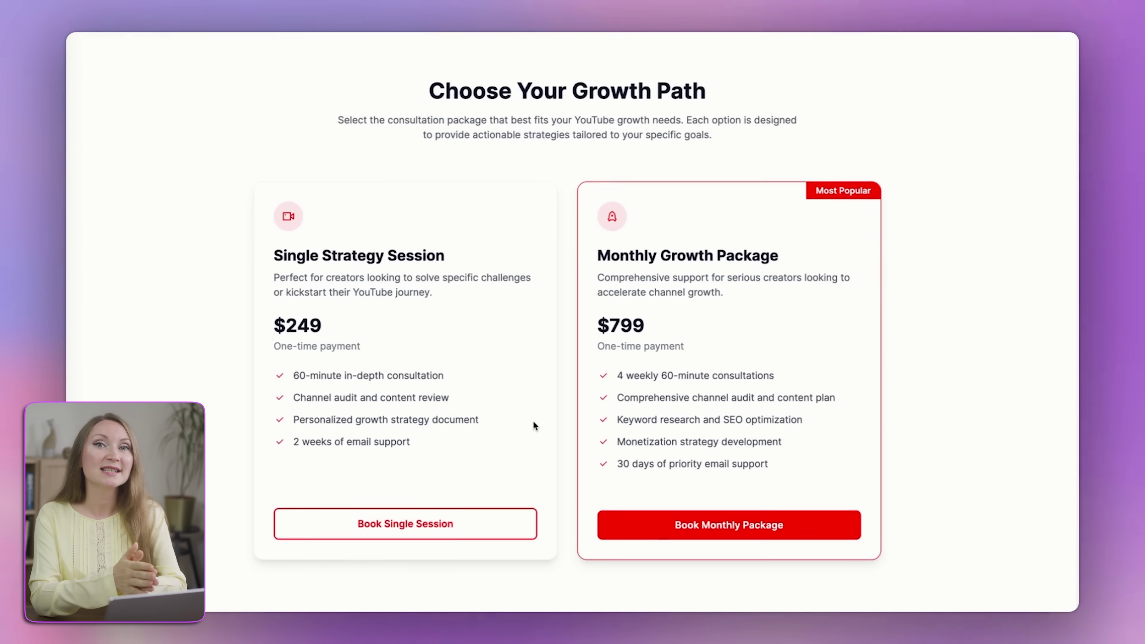
scroll(534, 425, down, 5)
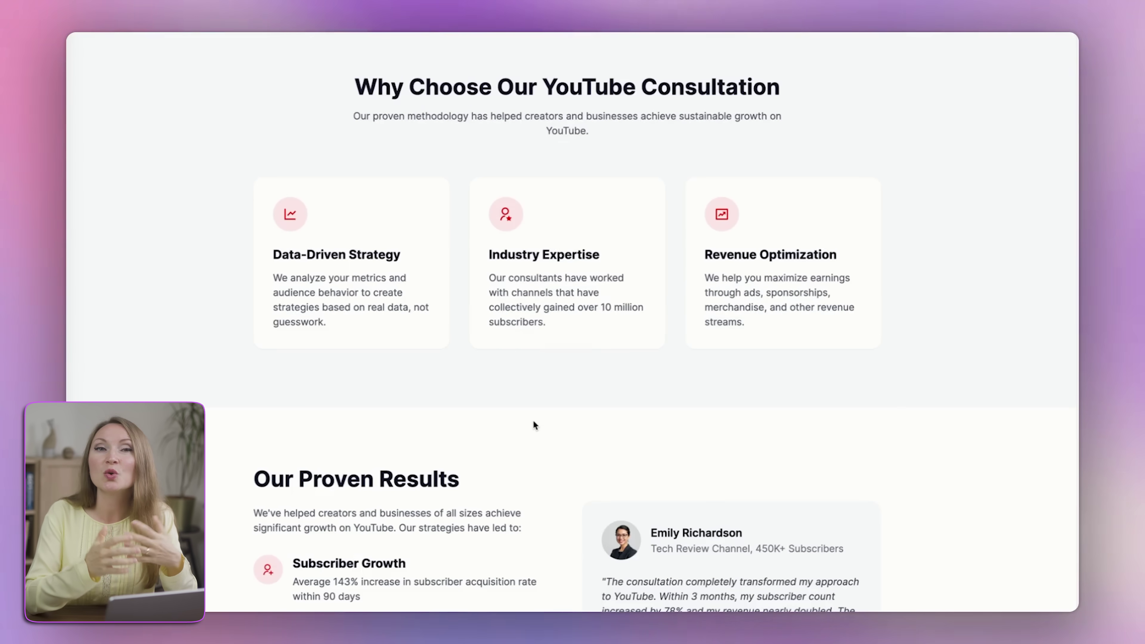
scroll(535, 425, down, 10)
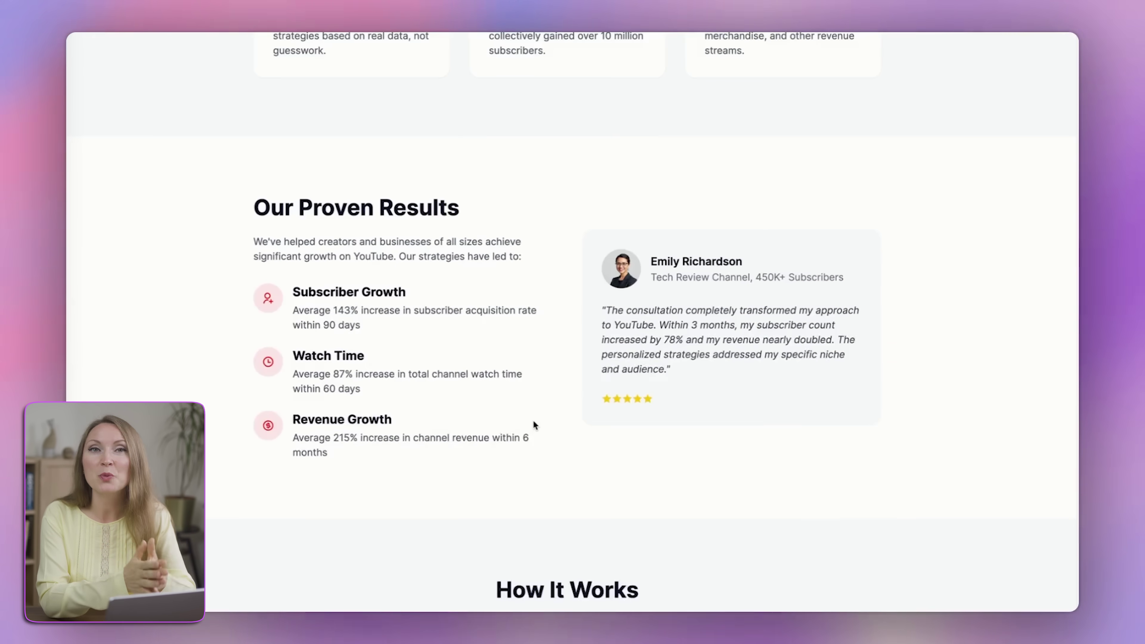
scroll(534, 425, down, 10)
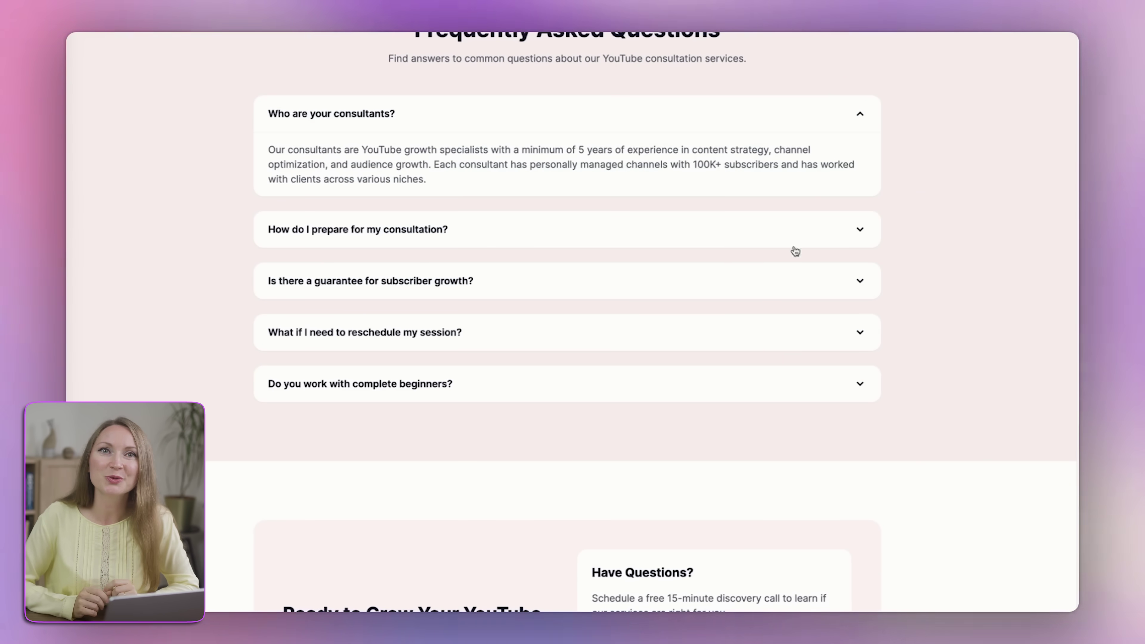
click(744, 287)
scroll(749, 338, down, 5)
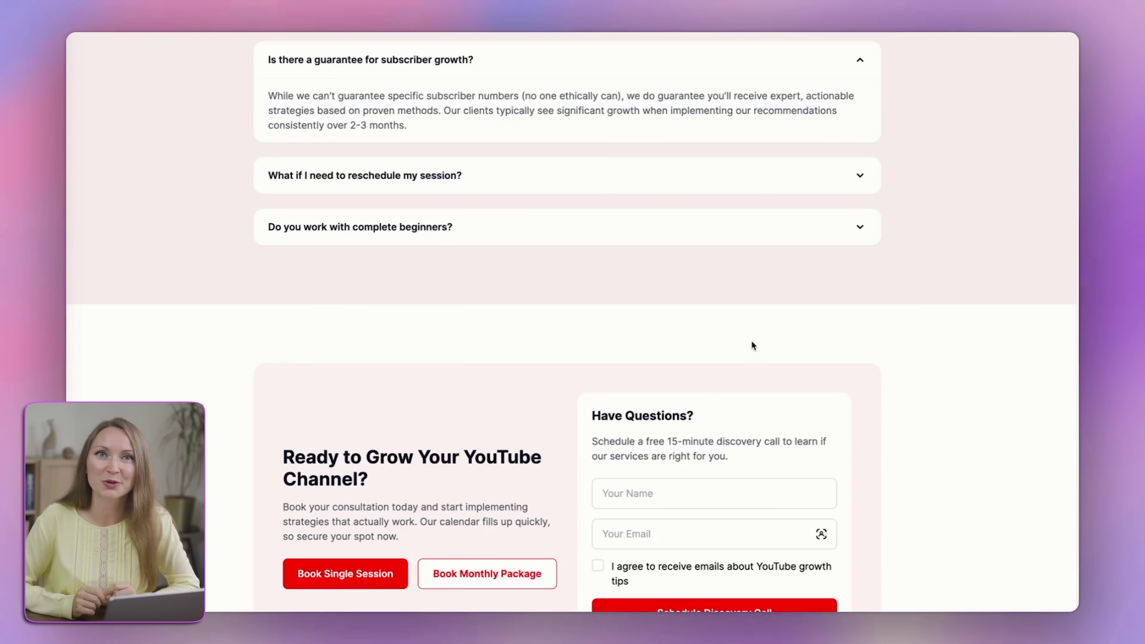
scroll(752, 340, down, 2)
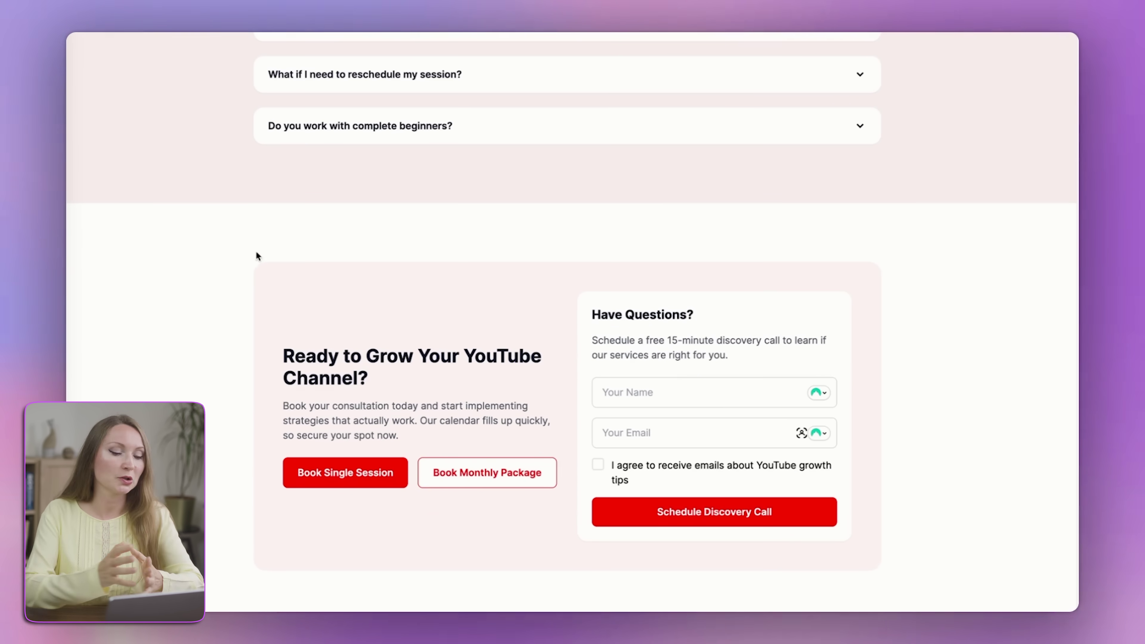